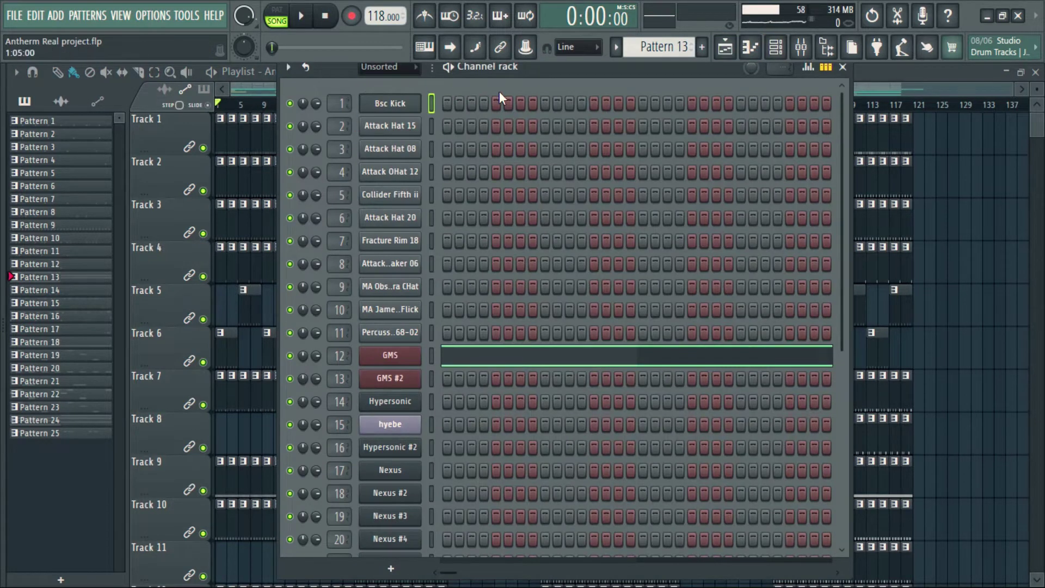
Inspect the Bsc Kick channel's sample and envelope settings in Pattern 1, close them and audition the pattern.
{"action": "key", "text": "F6"}
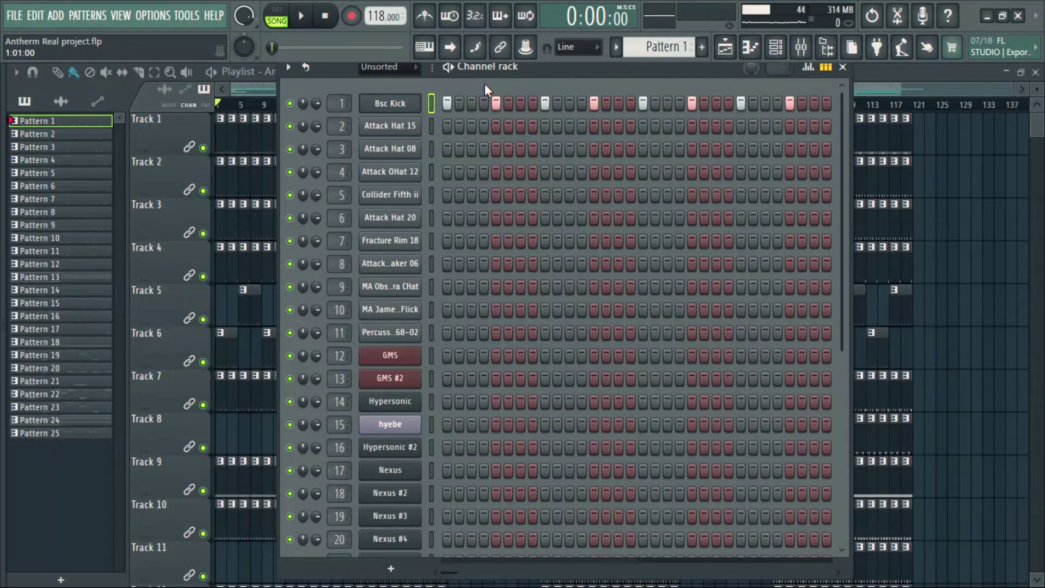
{"action": "left_click", "coordinate": [390, 103]}
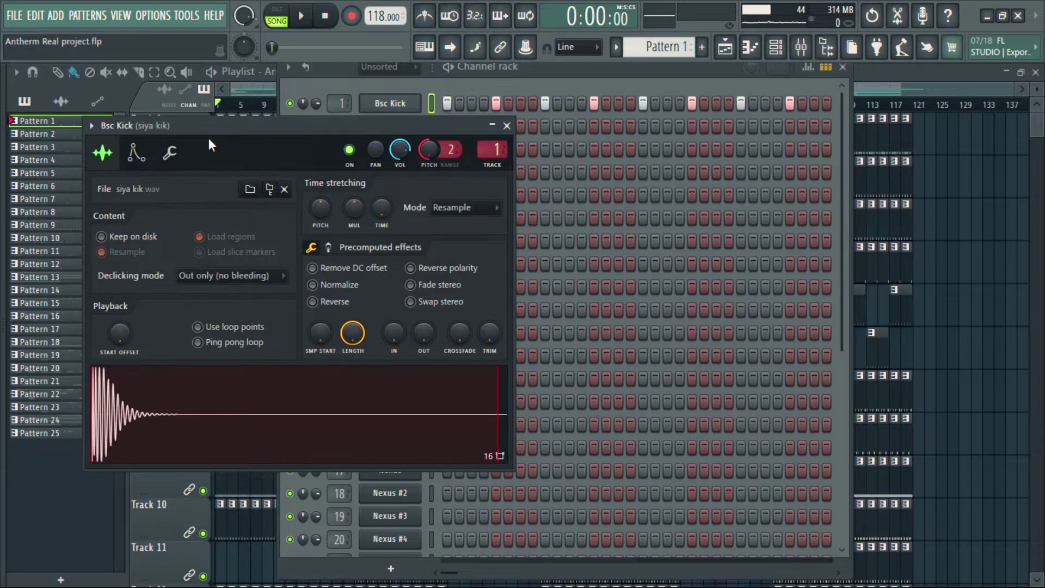
{"action": "left_click", "coordinate": [136, 153]}
{"action": "left_click", "coordinate": [507, 126]}
{"action": "key", "text": "space"}
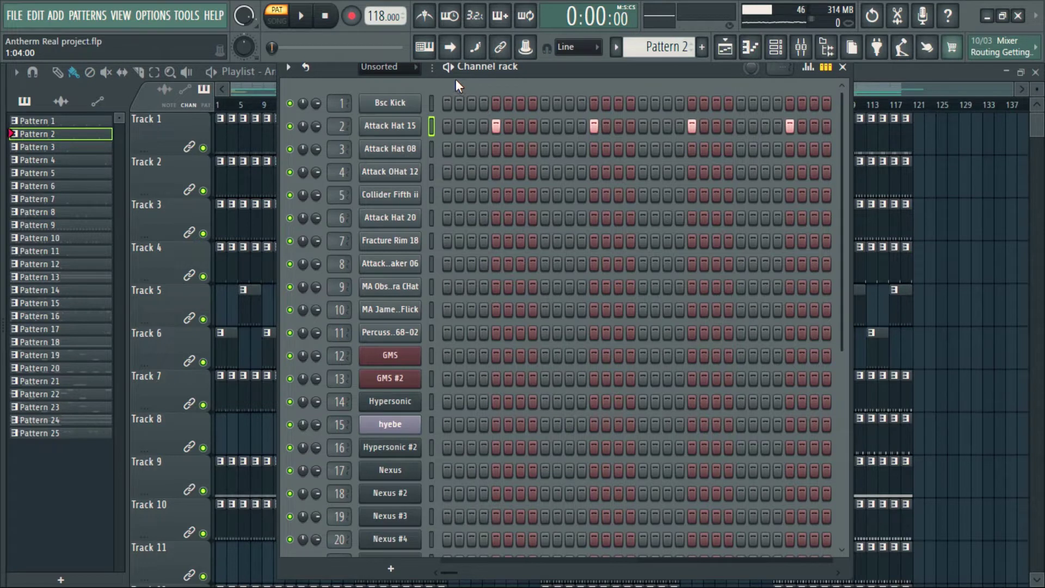
Audition Pattern 2 with the Attack Hat 15 steps and Pattern 3 with the Attack Hat 08 steps.
{"action": "key", "text": "space"}
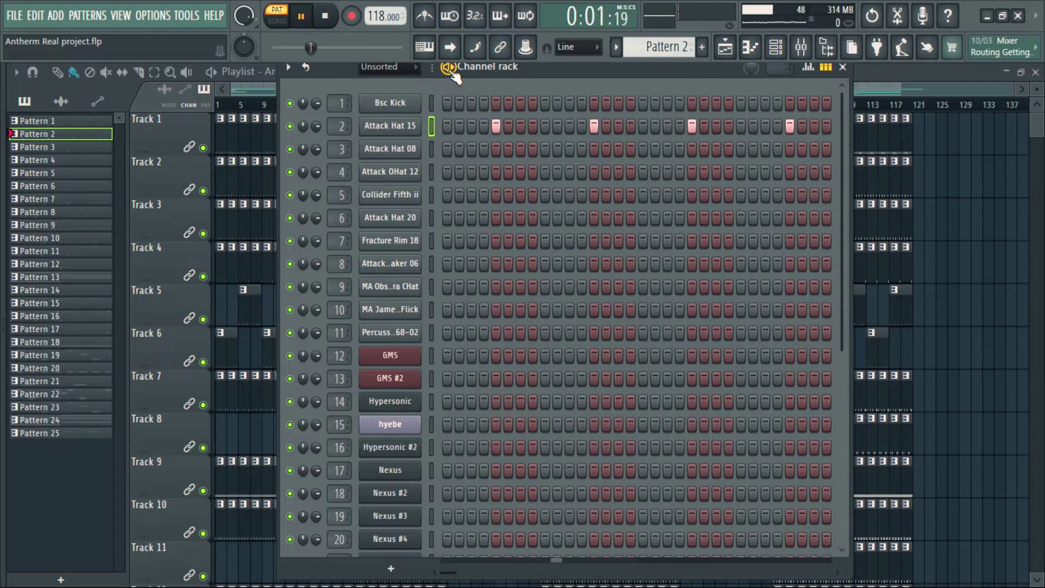
{"action": "key", "text": "space"}
{"action": "scroll", "coordinate": [647, 46], "scroll_direction": "down", "scroll_amount": 1}
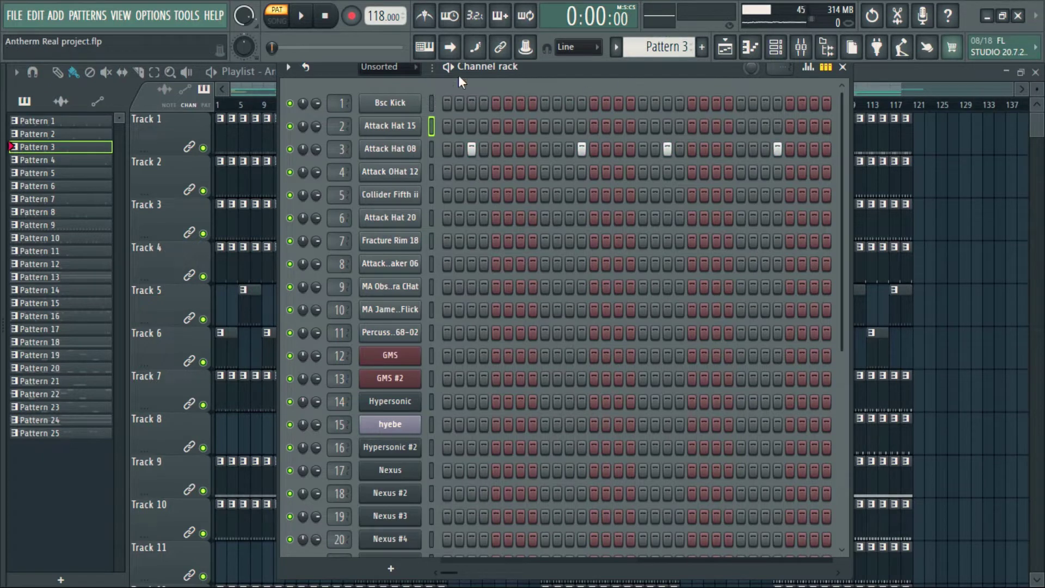
{"action": "key", "text": "space"}
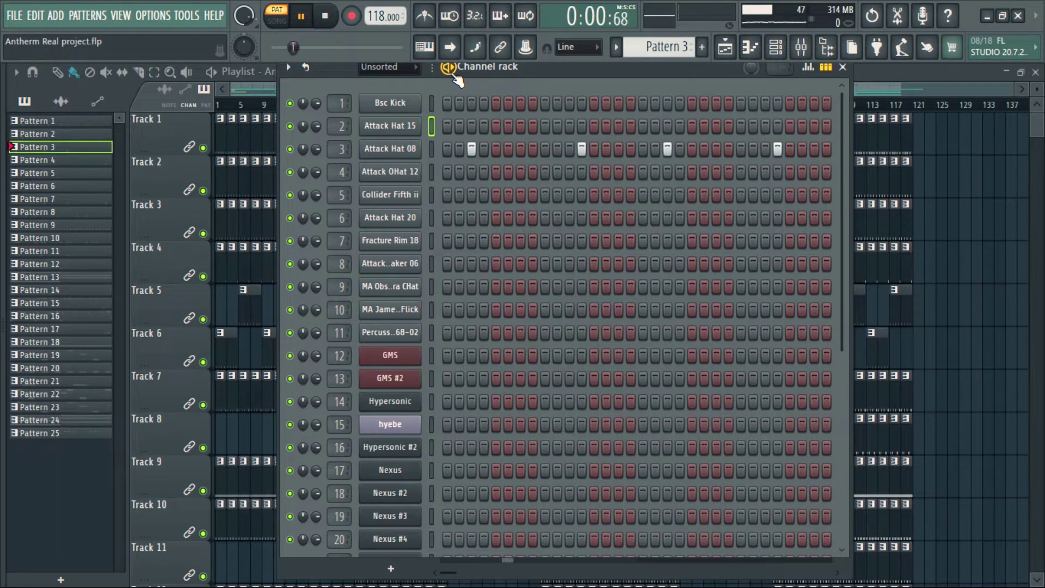
{"action": "key", "text": "space"}
Audition Pattern 4 with the Attack OHat 12 step and Pattern 5 with the Collider Fifth steps.
{"action": "scroll", "coordinate": [661, 47], "scroll_direction": "down", "scroll_amount": 1}
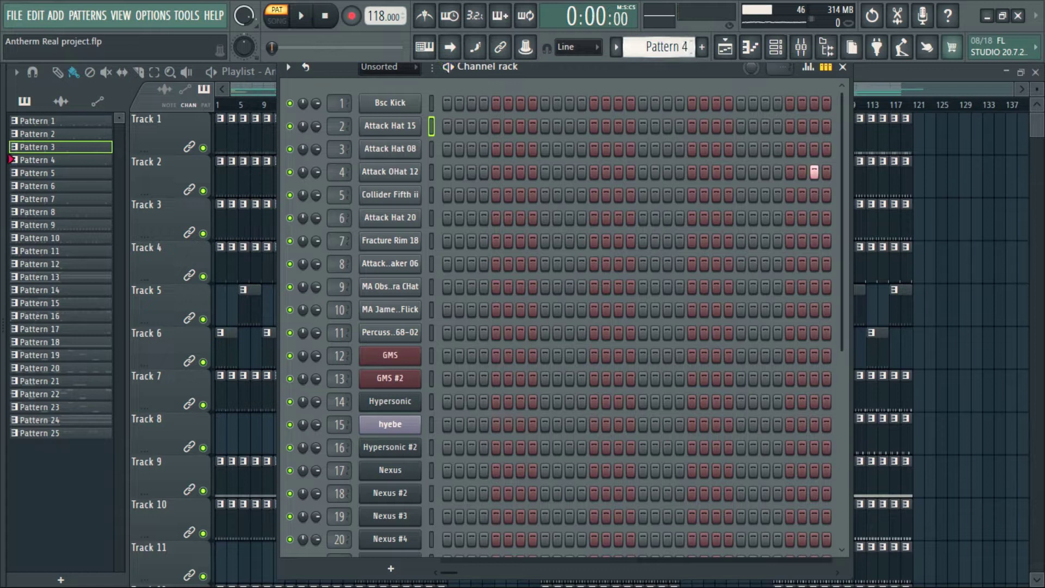
{"action": "key", "text": "space"}
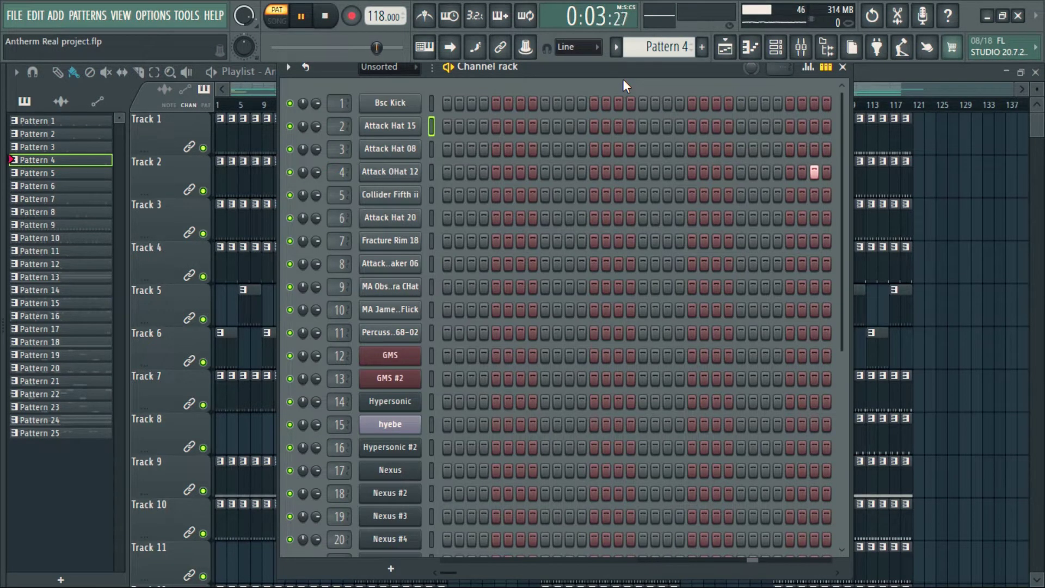
{"action": "key", "text": "space"}
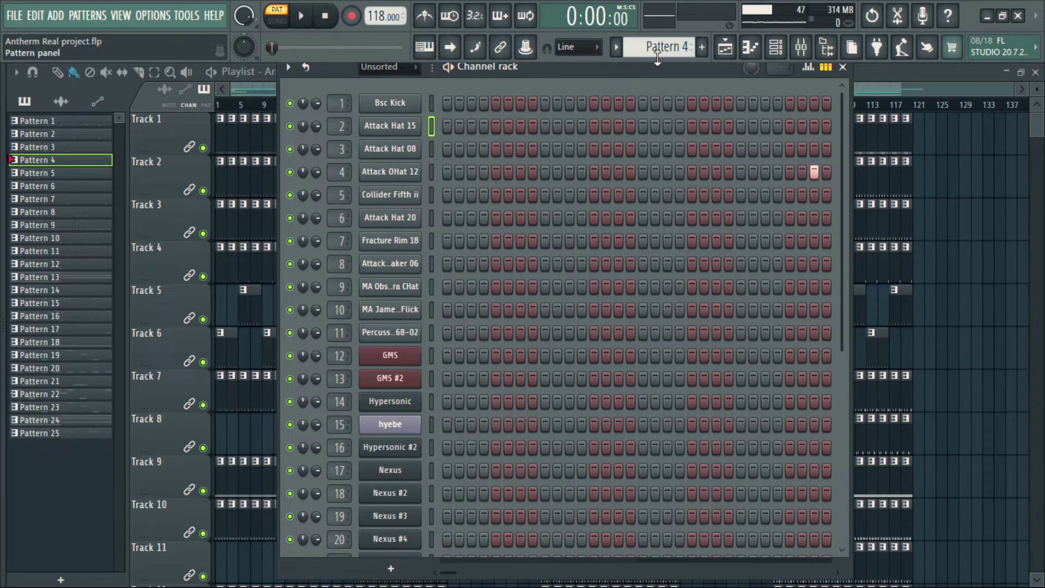
{"action": "scroll", "coordinate": [661, 53], "scroll_direction": "down", "scroll_amount": 1}
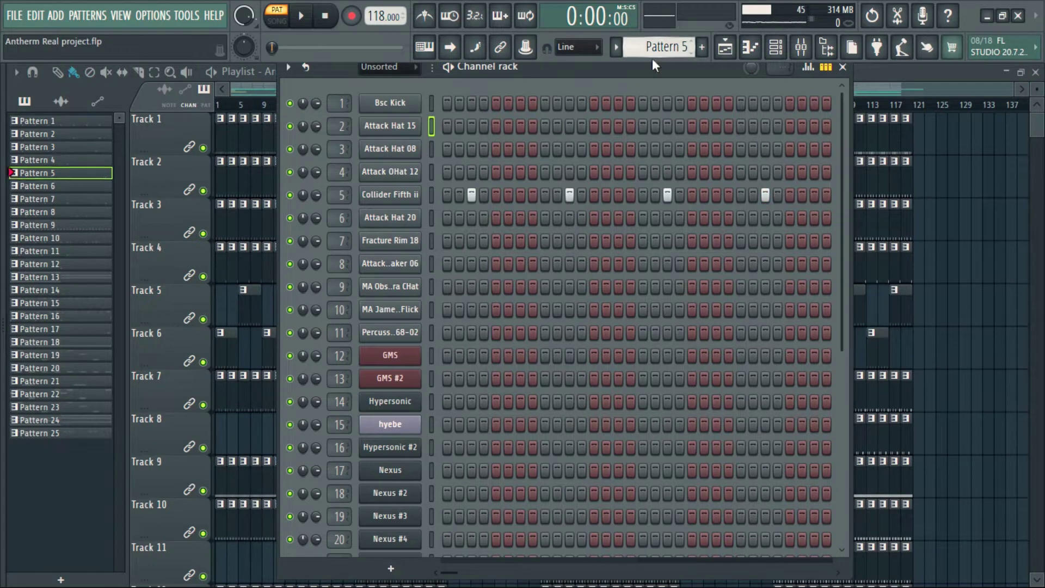
{"action": "key", "text": "space"}
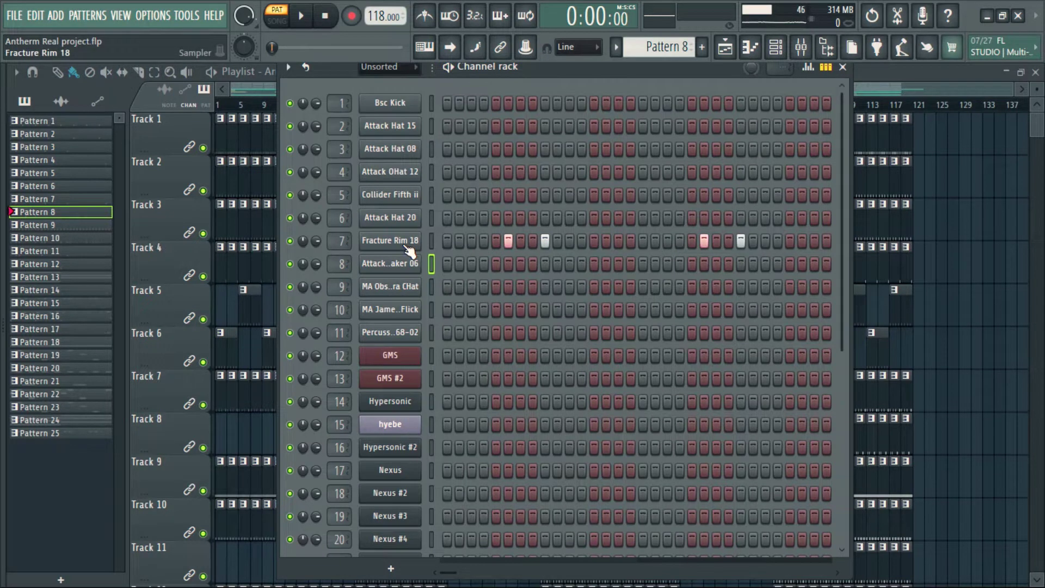
Audition Pattern 8 with the Fracture Rim 18 steps and Pattern 9 with the channel 8 shaker steps.
{"action": "key", "text": "space"}
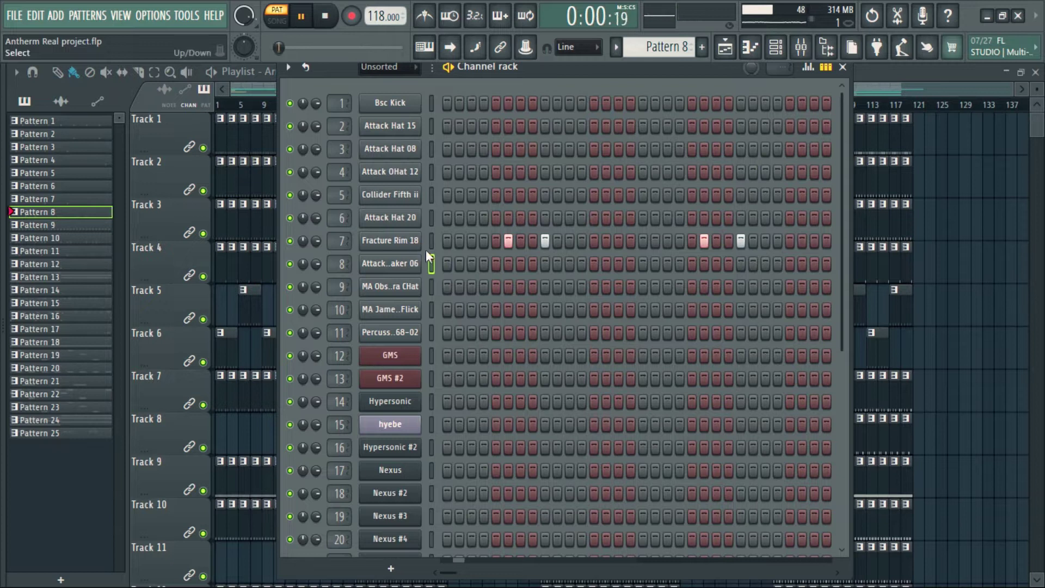
{"action": "key", "text": "space"}
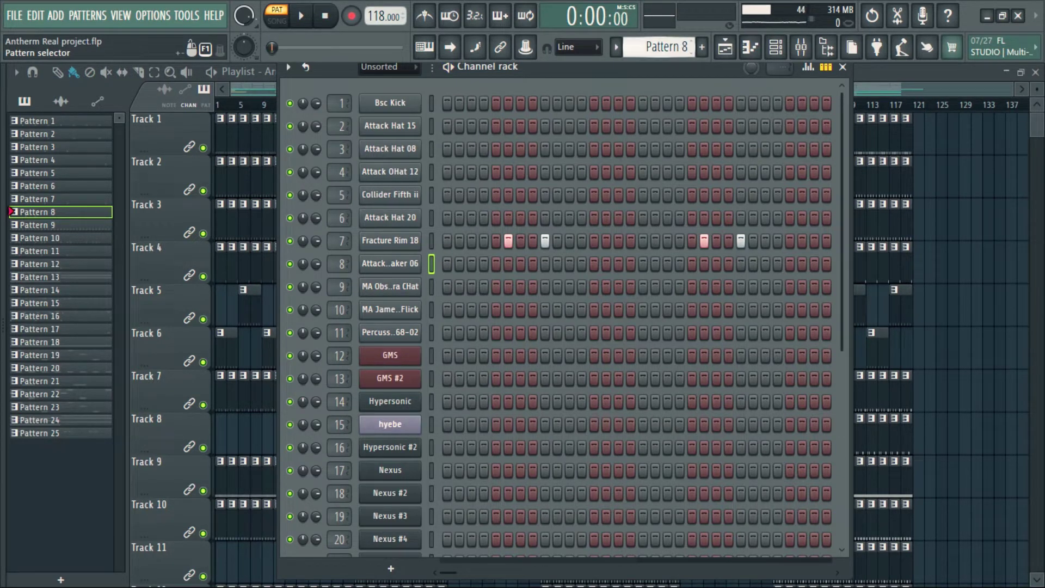
{"action": "scroll", "coordinate": [669, 47], "scroll_direction": "down", "scroll_amount": 1}
{"action": "key", "text": "space"}
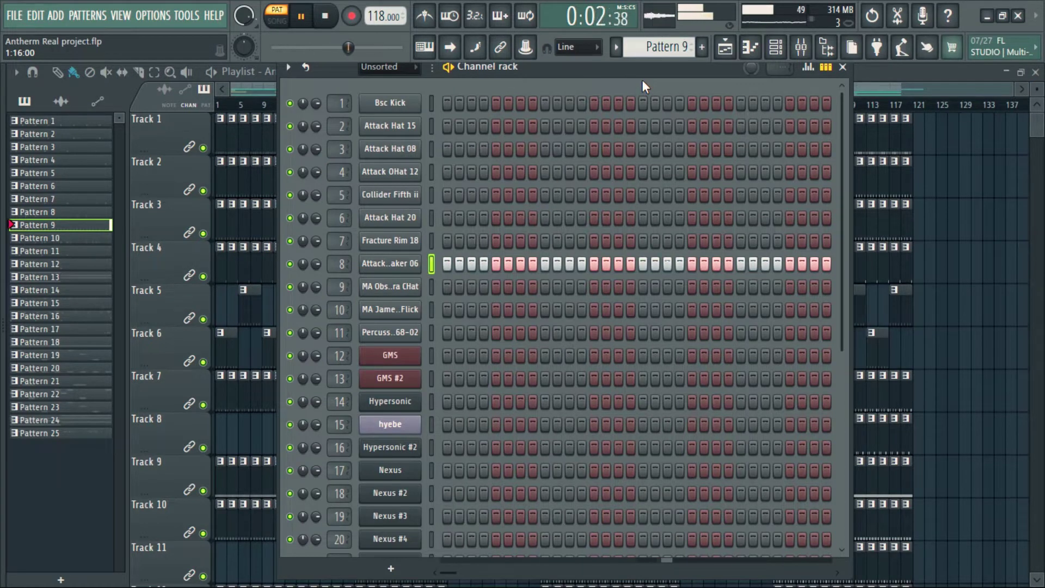
{"action": "key", "text": "space"}
Audition Pattern 10 with the channel 9 closed hat steps and Pattern 11 with the channel 10 flick steps.
{"action": "scroll", "coordinate": [662, 48], "scroll_direction": "down", "scroll_amount": 1}
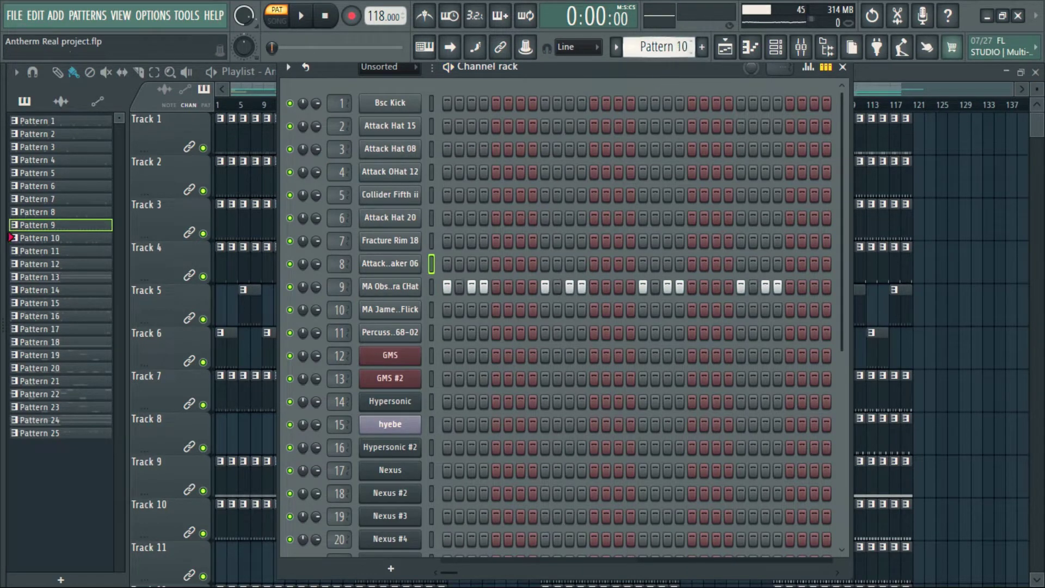
{"action": "key", "text": "space"}
{"action": "left_click", "coordinate": [568, 283]}
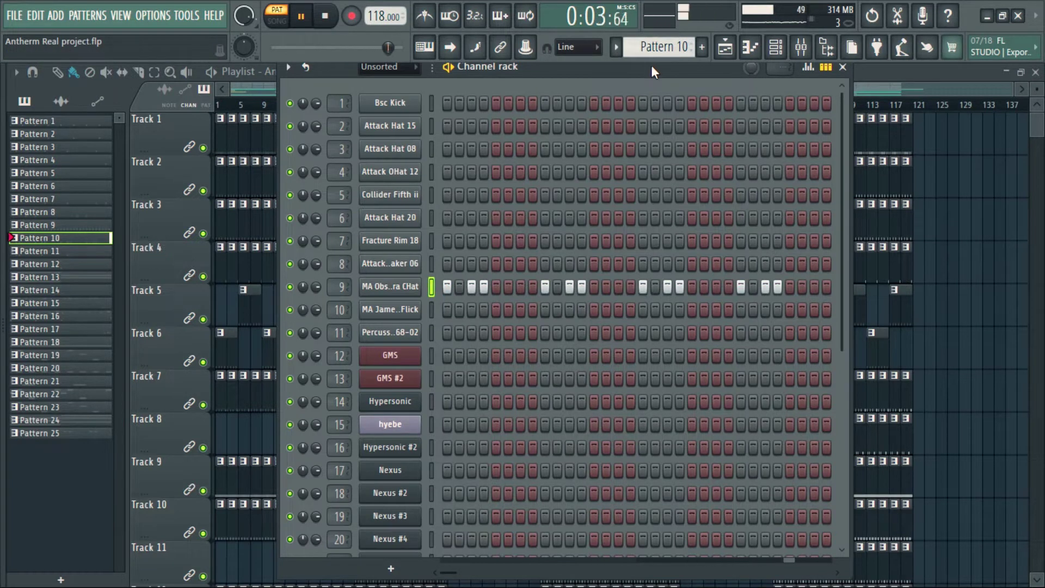
{"action": "key", "text": "space"}
{"action": "scroll", "coordinate": [666, 48], "scroll_direction": "down", "scroll_amount": 1}
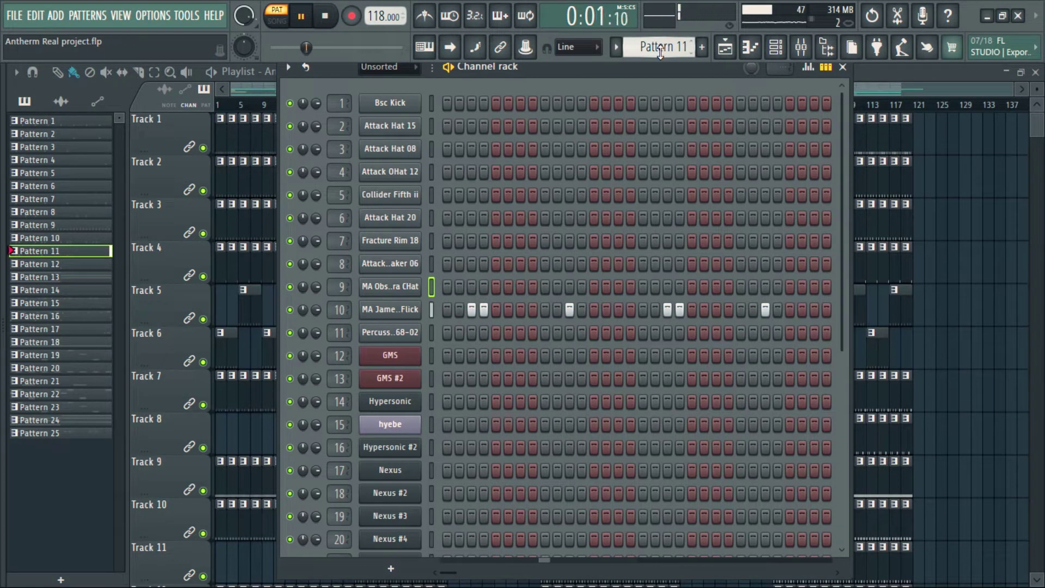
{"action": "key", "text": "space"}
Select Pattern 12 and audition its percussion steps on channel 11.
{"action": "left_click_drag", "start_coordinate": [663, 48], "coordinate": [662, 43]}
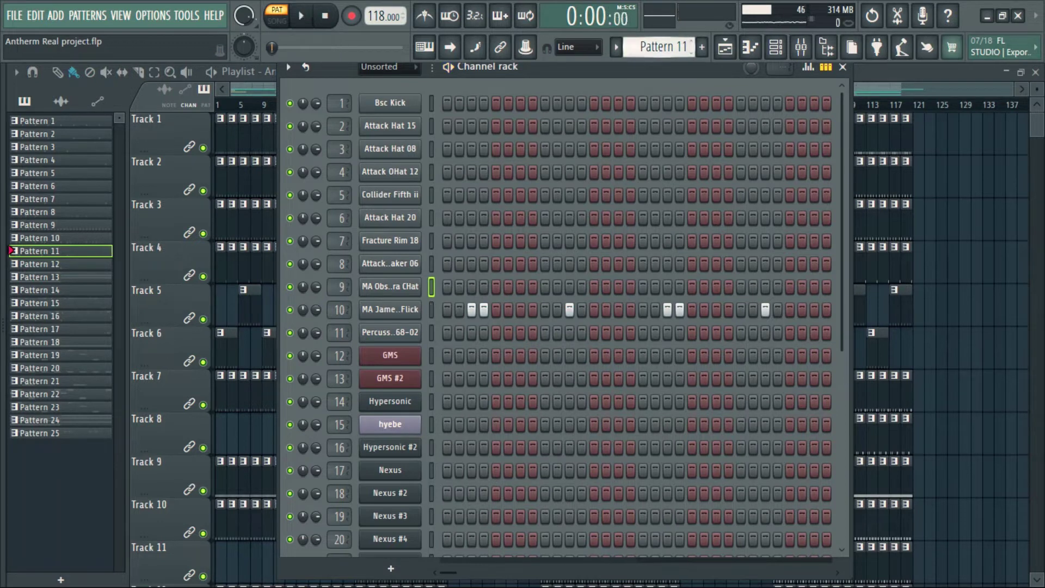
{"action": "key", "text": "space"}
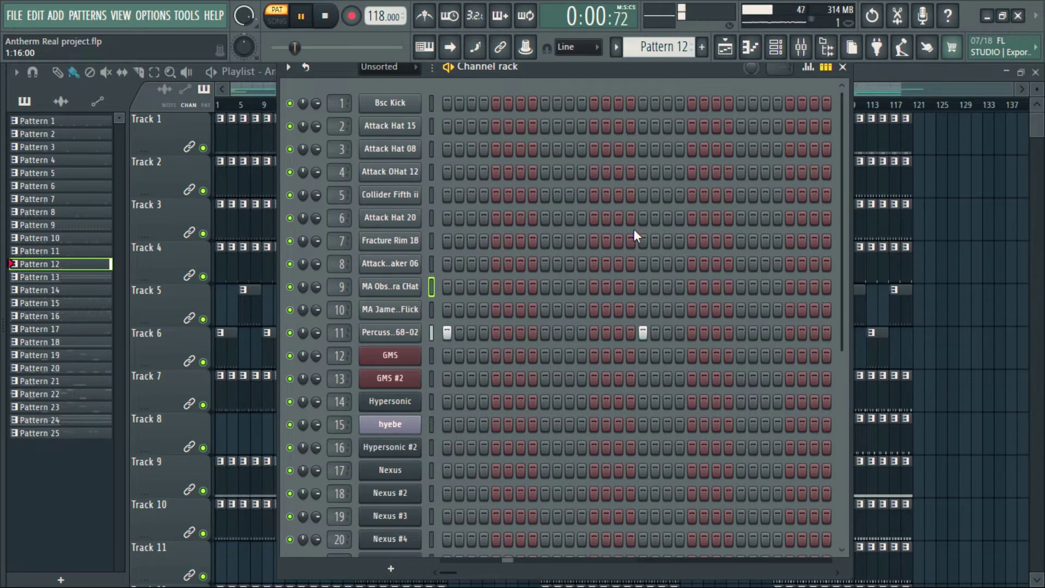
{"action": "key", "text": "space"}
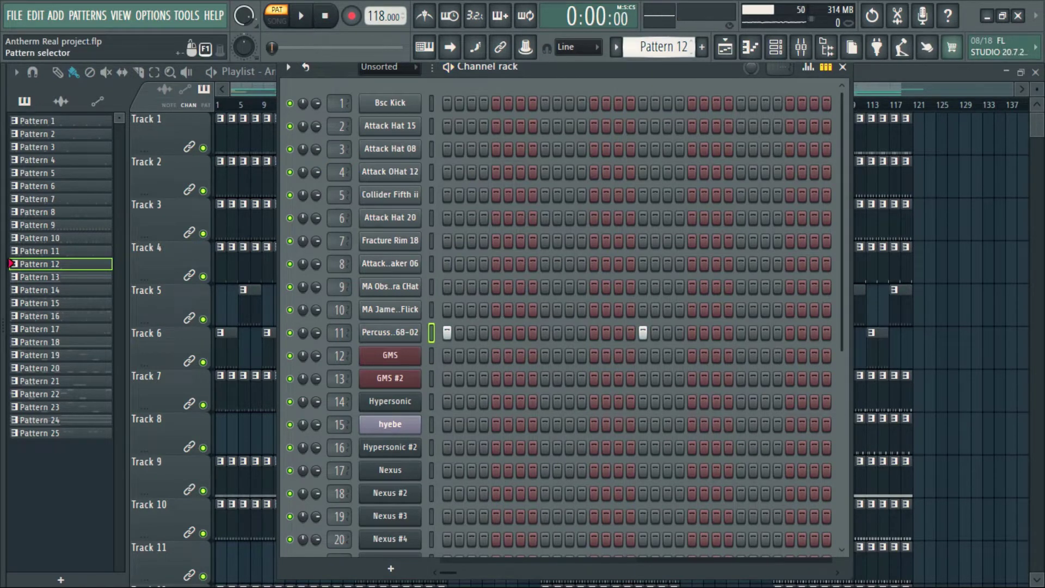
Select Pattern 13, start playing it and widen the channel rack to show more steps.
{"action": "scroll", "coordinate": [662, 49], "scroll_direction": "down", "scroll_amount": 1}
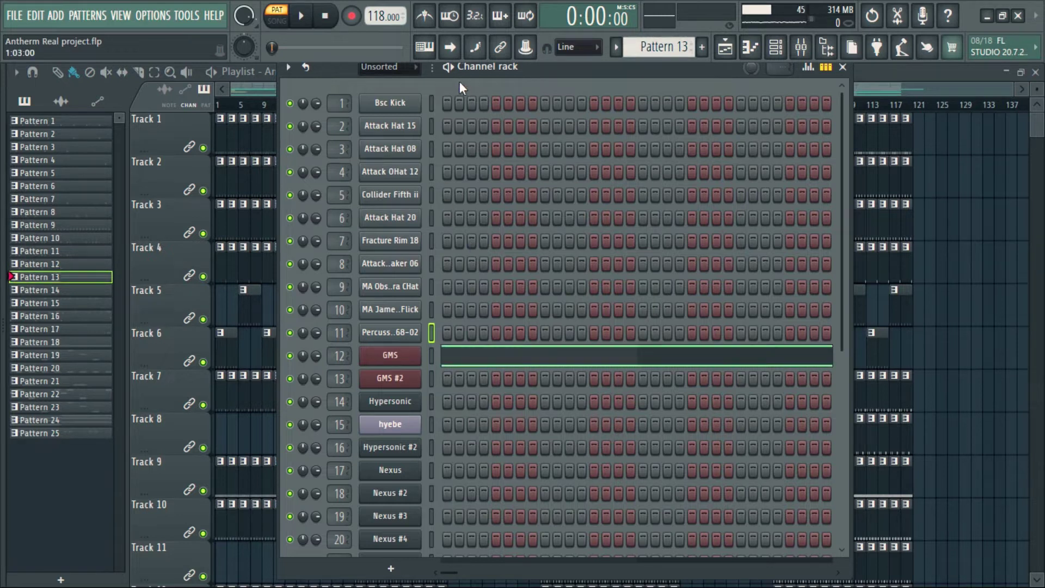
{"action": "key", "text": "space"}
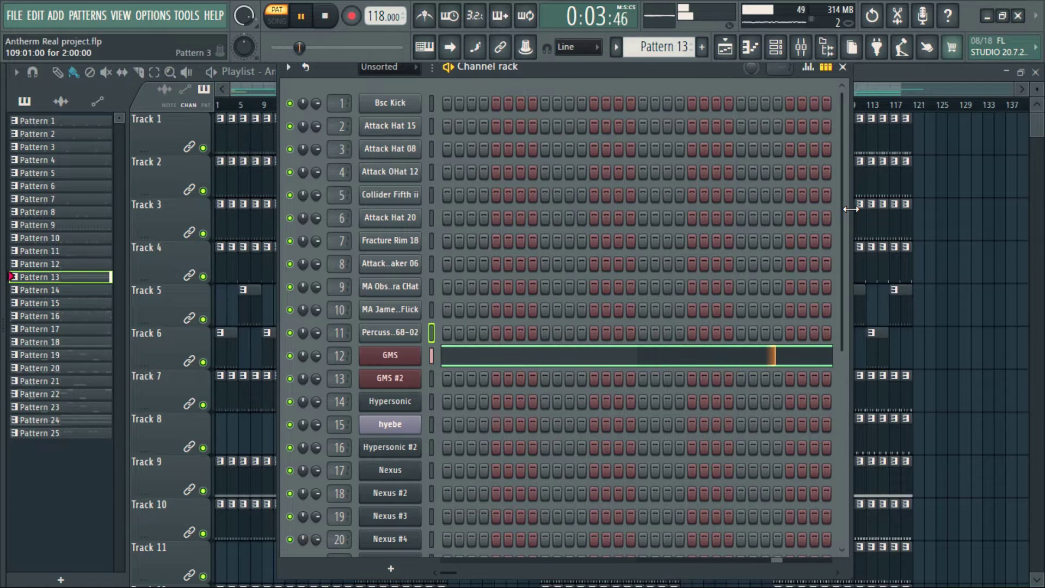
{"action": "left_click_drag", "start_coordinate": [850, 209], "coordinate": [900, 210]}
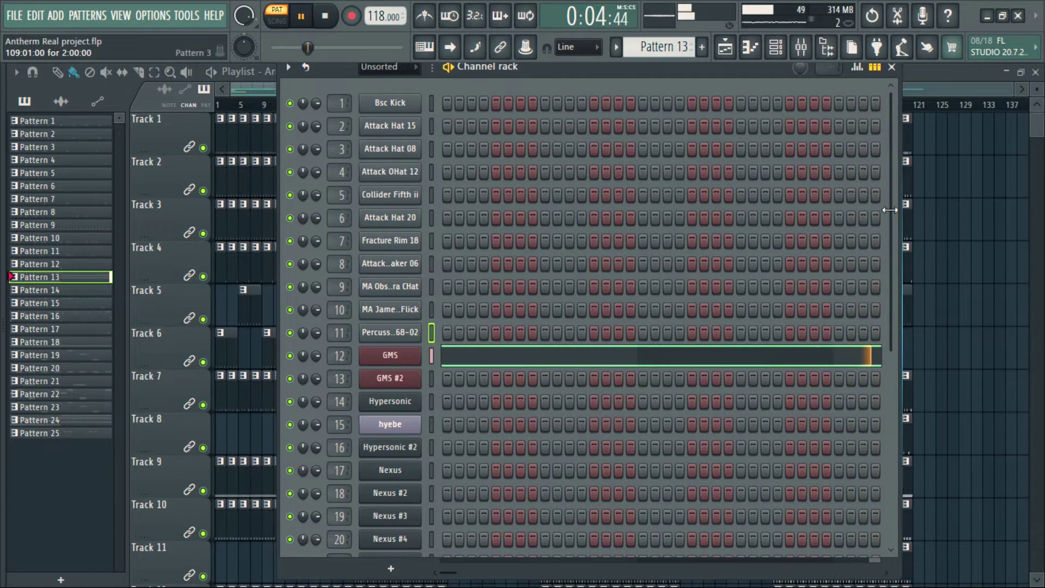
Examine all of the GMS channel's notes in the piano roll, return to the channel rack and stop playback.
{"action": "left_click", "coordinate": [708, 358]}
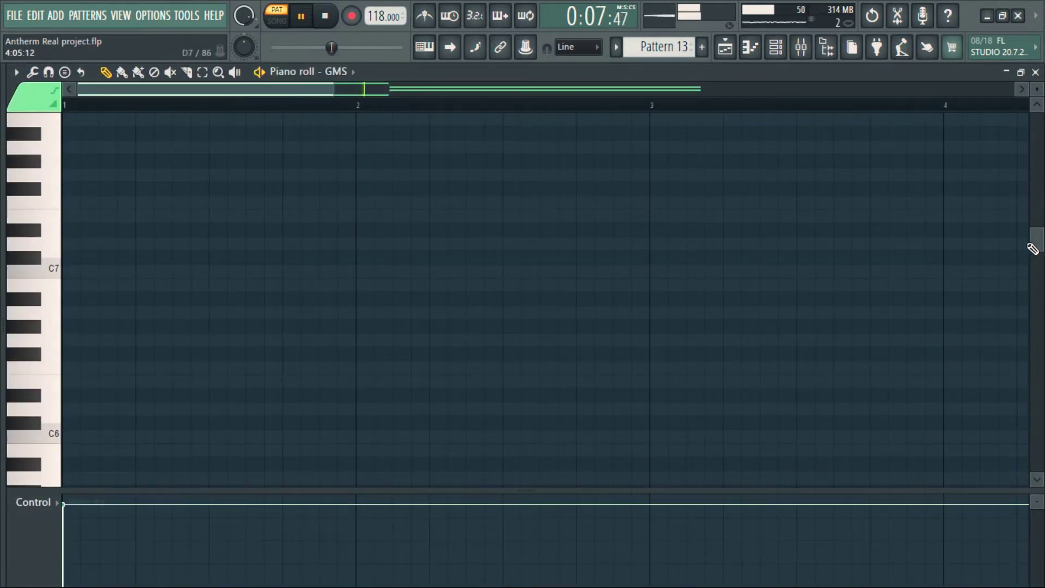
{"action": "left_click_drag", "start_coordinate": [1037, 247], "coordinate": [1037, 321]}
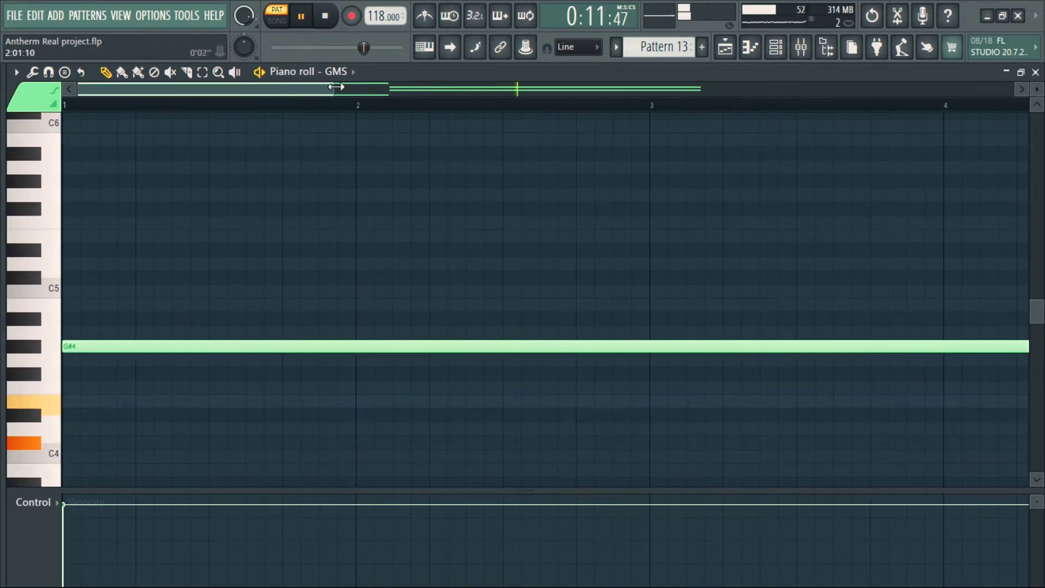
{"action": "left_click_drag", "start_coordinate": [337, 86], "coordinate": [893, 87]}
{"action": "scroll", "coordinate": [625, 289], "scroll_direction": "down", "scroll_amount": 4}
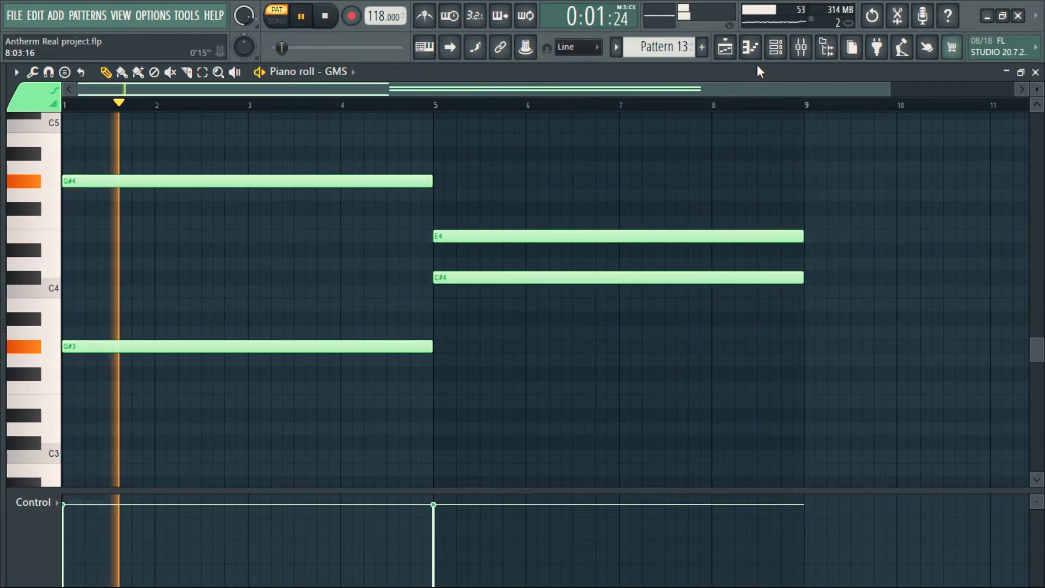
{"action": "left_click", "coordinate": [784, 55]}
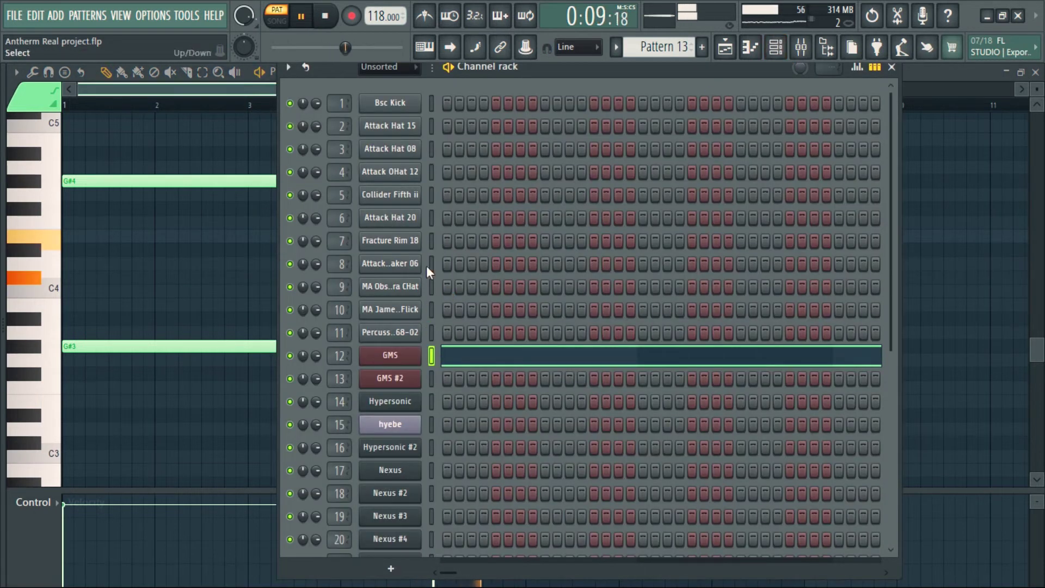
{"action": "key", "text": "space"}
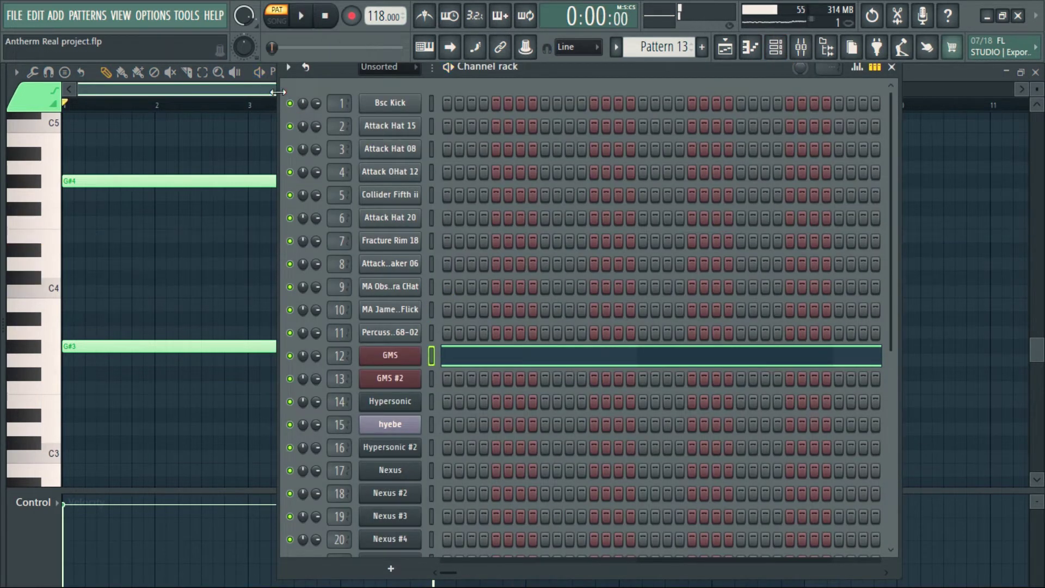
Bring back the playlist behind the channel rack, select Pattern 14 and start playing it.
{"action": "key", "text": "F5"}
{"action": "scroll", "coordinate": [658, 46], "scroll_direction": "down", "scroll_amount": 1}
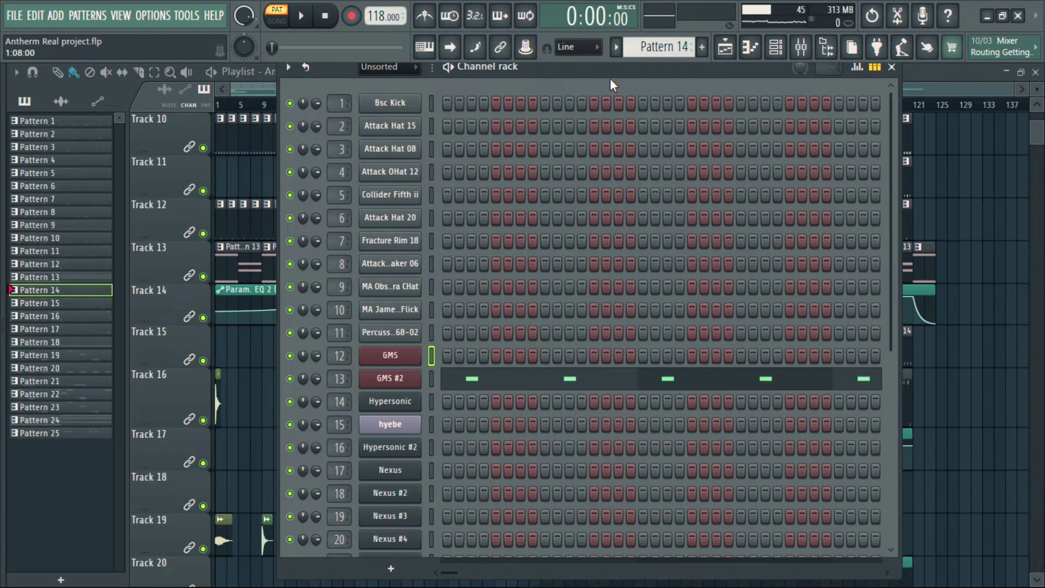
{"action": "key", "text": "space"}
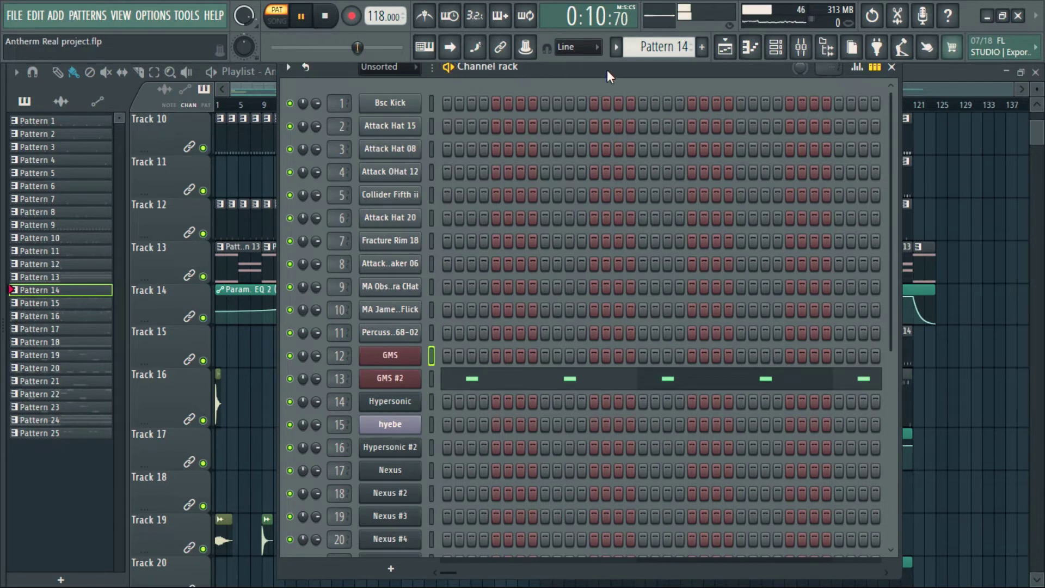
Examine the GMS #2 notes in the piano roll, stop playback and return to the channel rack.
{"action": "left_click", "coordinate": [574, 383]}
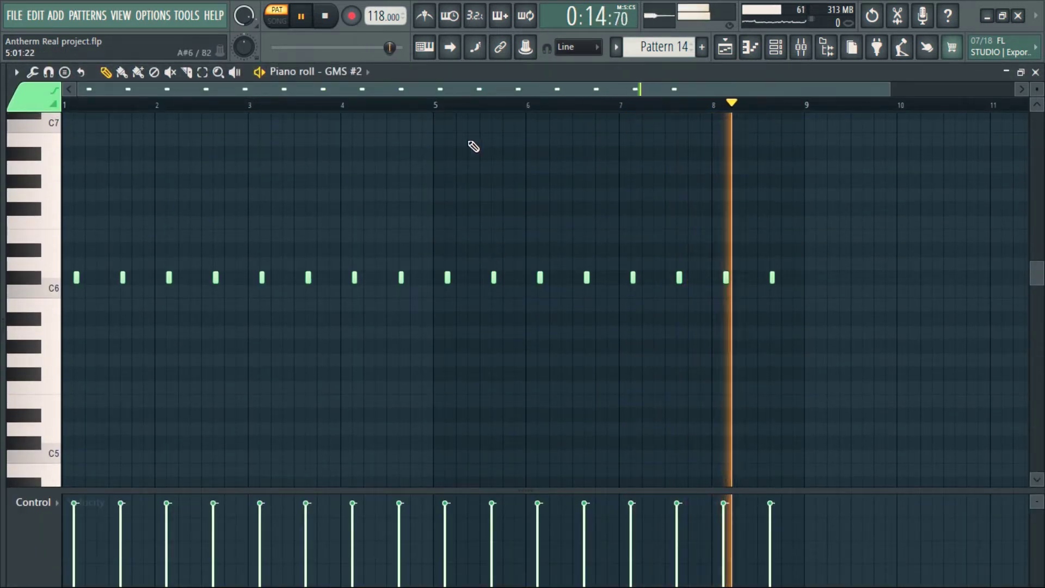
{"action": "left_click_drag", "start_coordinate": [889, 90], "coordinate": [924, 90]}
{"action": "key", "text": "space"}
{"action": "left_click", "coordinate": [775, 47]}
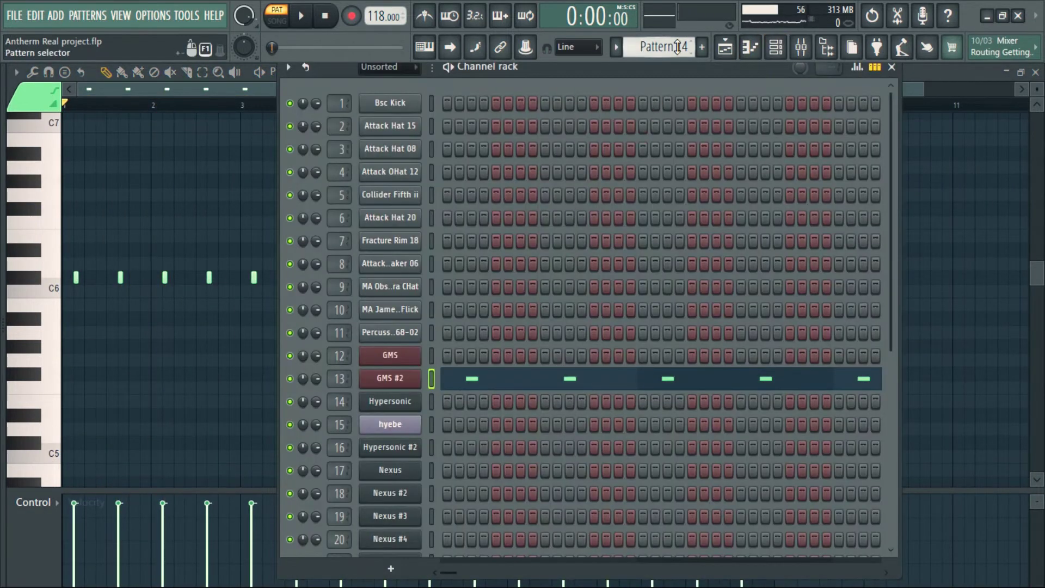
Select Pattern 15, open the Hypersonic channel's notes in the piano roll and play the pattern.
{"action": "scroll", "coordinate": [669, 48], "scroll_direction": "down", "scroll_amount": 1}
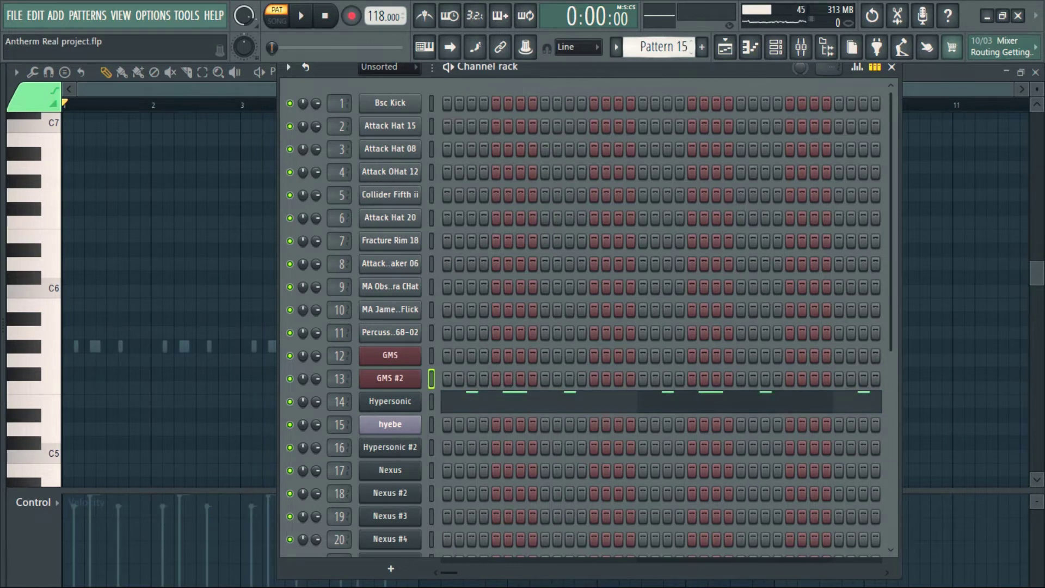
{"action": "left_click", "coordinate": [554, 412]}
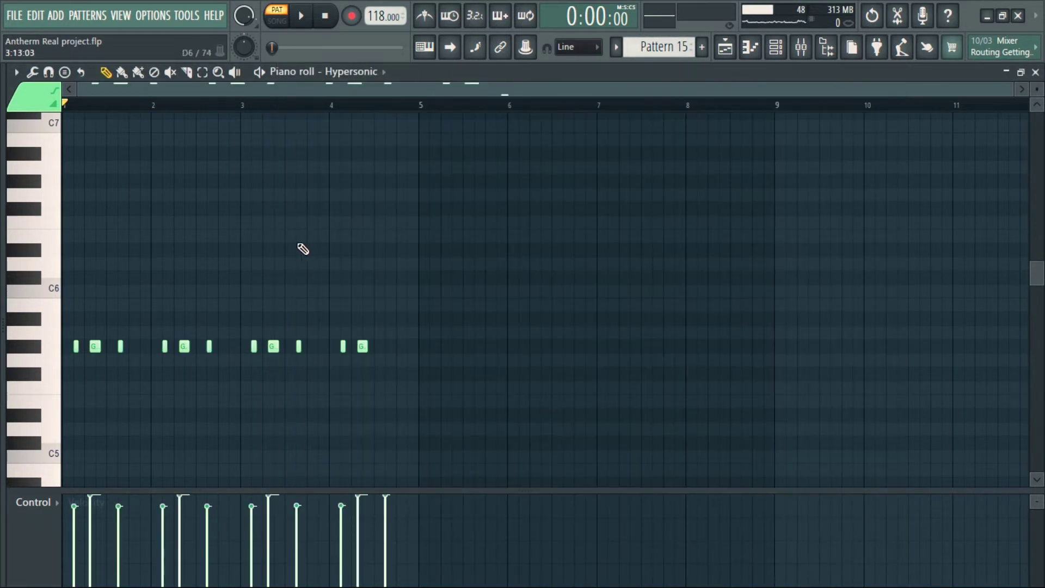
{"action": "key", "text": "space"}
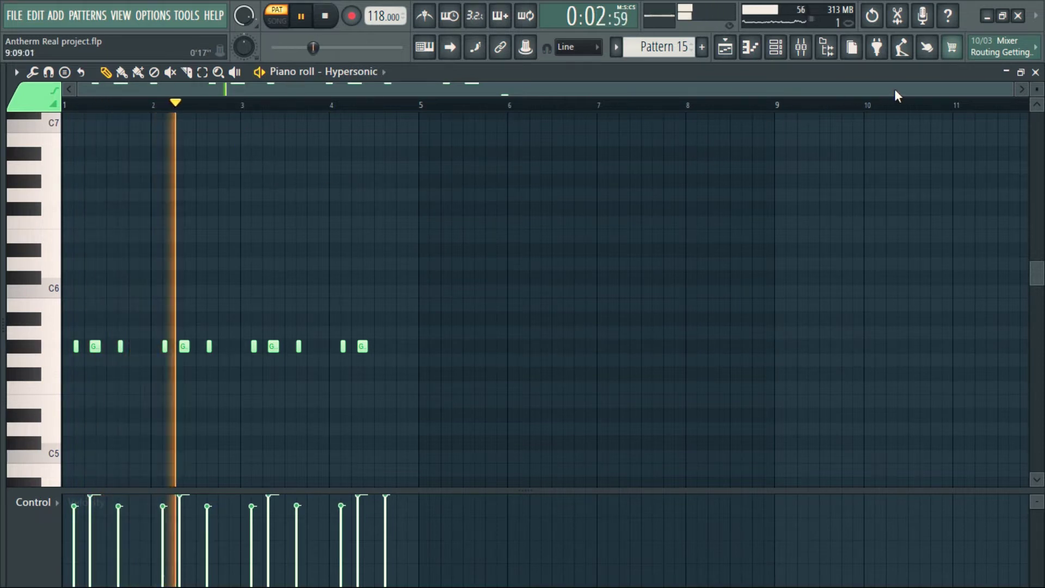
Examine all of the Hypersonic channel's notes in Pattern 15, stop playback and return to the channel rack.
{"action": "left_click_drag", "start_coordinate": [1016, 101], "coordinate": [652, 99]}
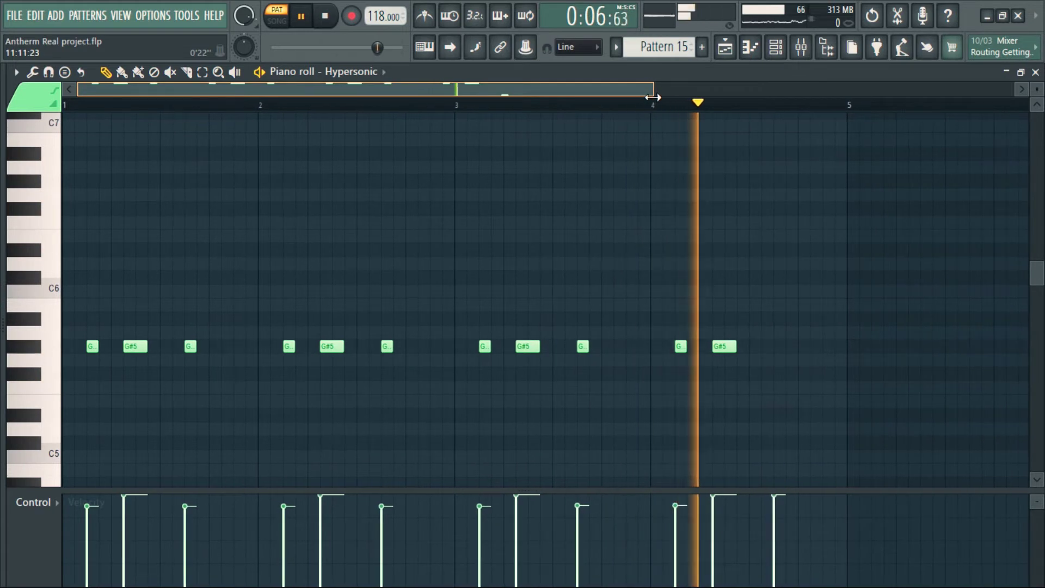
{"action": "scroll", "coordinate": [786, 275], "scroll_direction": "down", "scroll_amount": 6}
{"action": "left_click", "coordinate": [779, 346]}
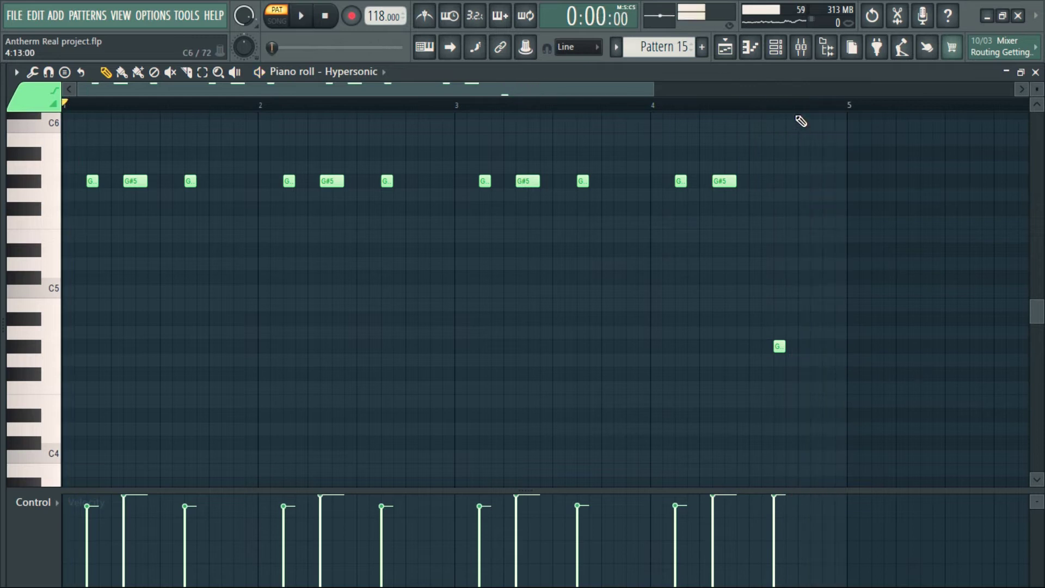
{"action": "left_click", "coordinate": [775, 48]}
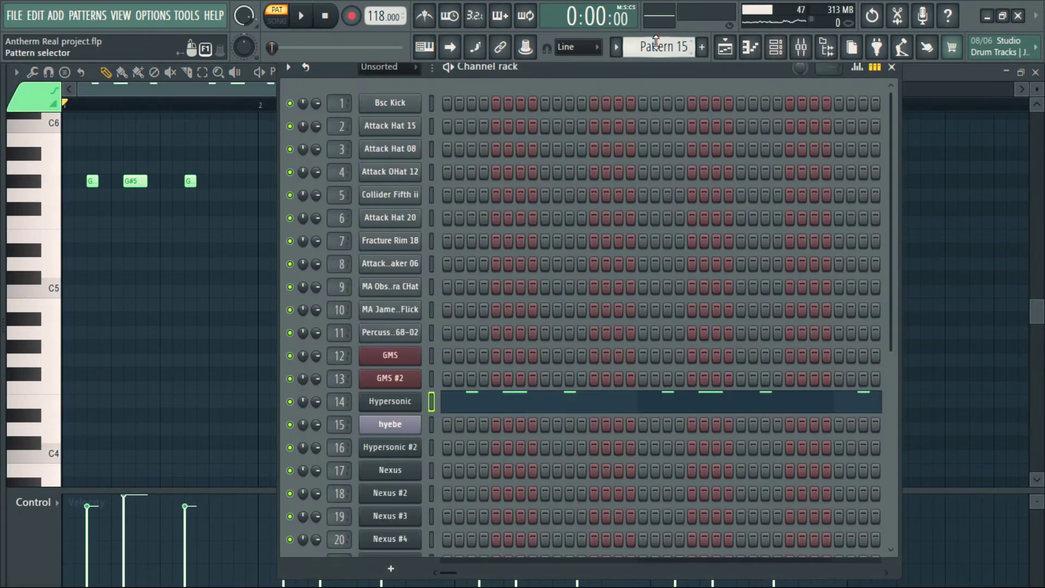
Select Pattern 16, play it and open the hyebe channel's notes in the piano roll.
{"action": "scroll", "coordinate": [664, 47], "scroll_direction": "down", "scroll_amount": 1}
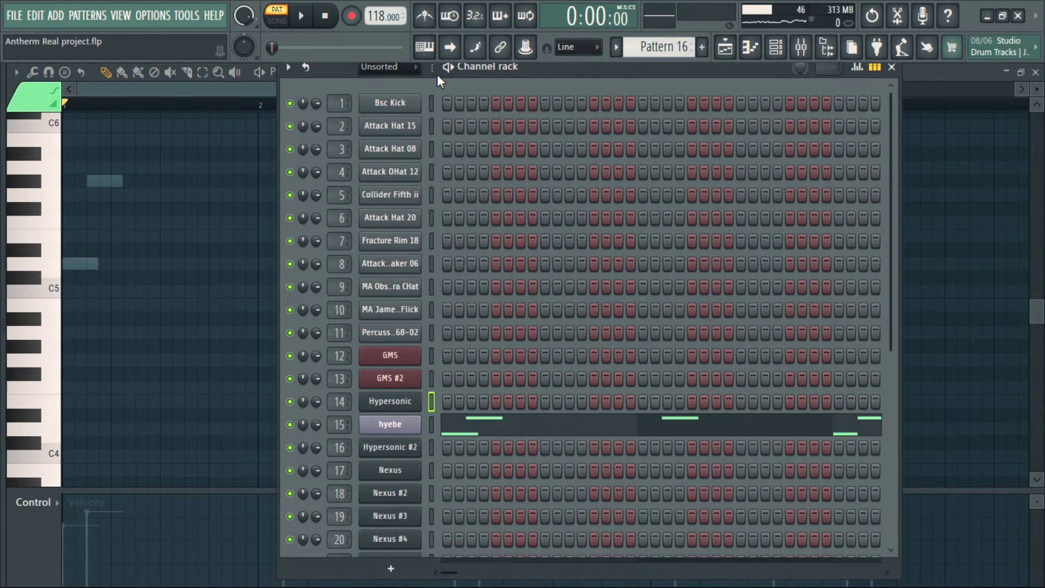
{"action": "left_click", "coordinate": [564, 432]}
{"action": "scroll", "coordinate": [353, 213], "scroll_direction": "up", "scroll_amount": 3}
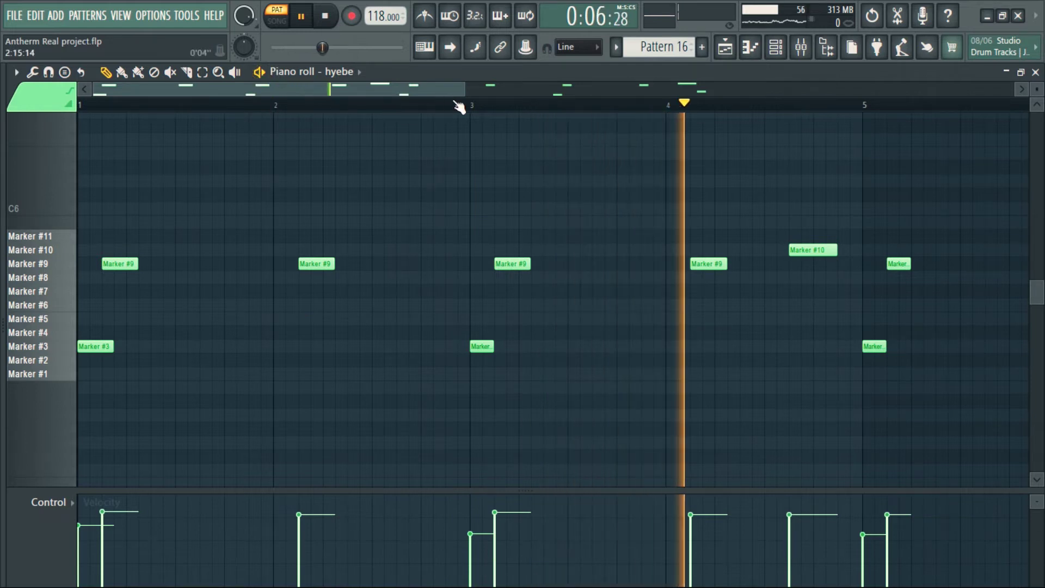
Examine the full length of the hyebe notes, stop playback and return to the channel rack.
{"action": "left_click_drag", "start_coordinate": [465, 91], "coordinate": [805, 116]}
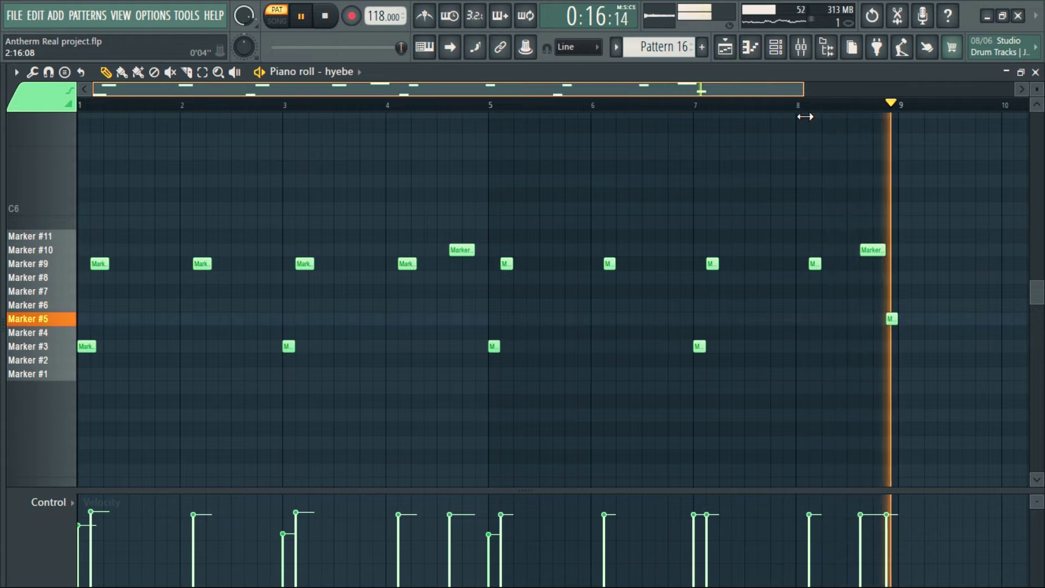
{"action": "left_click_drag", "start_coordinate": [805, 117], "coordinate": [801, 116]}
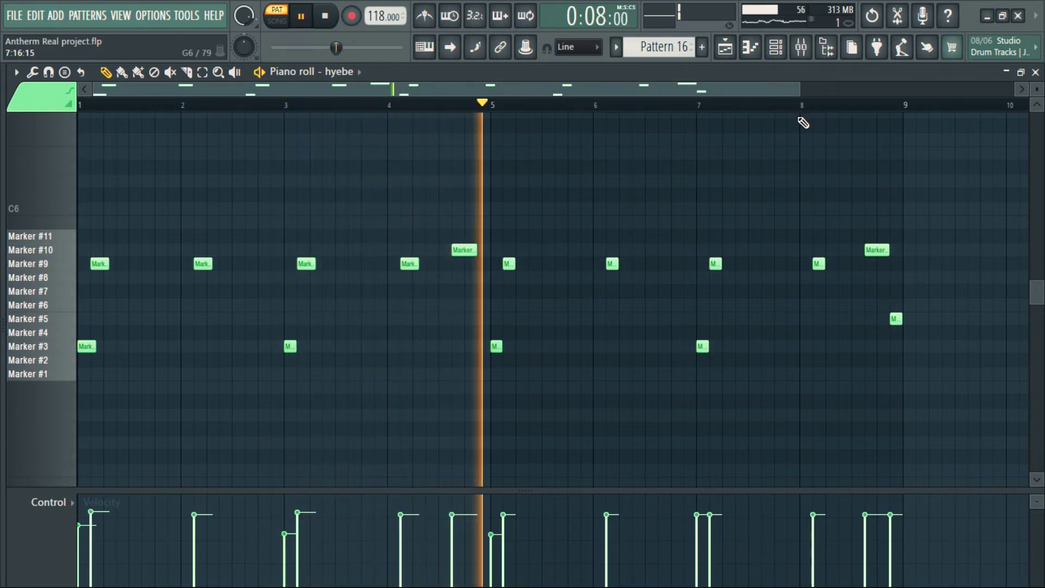
{"action": "key", "text": "space"}
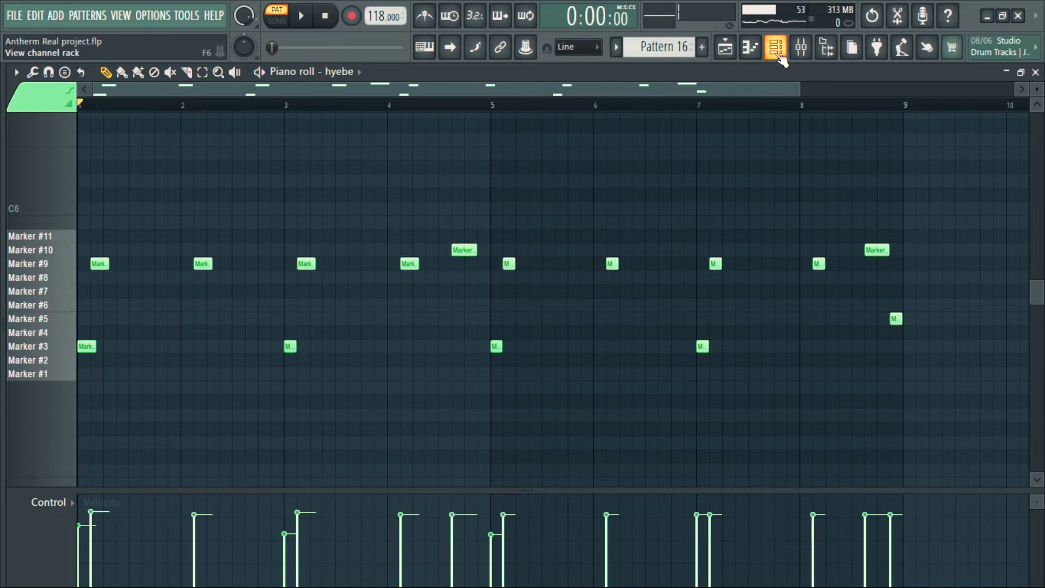
{"action": "left_click", "coordinate": [777, 52]}
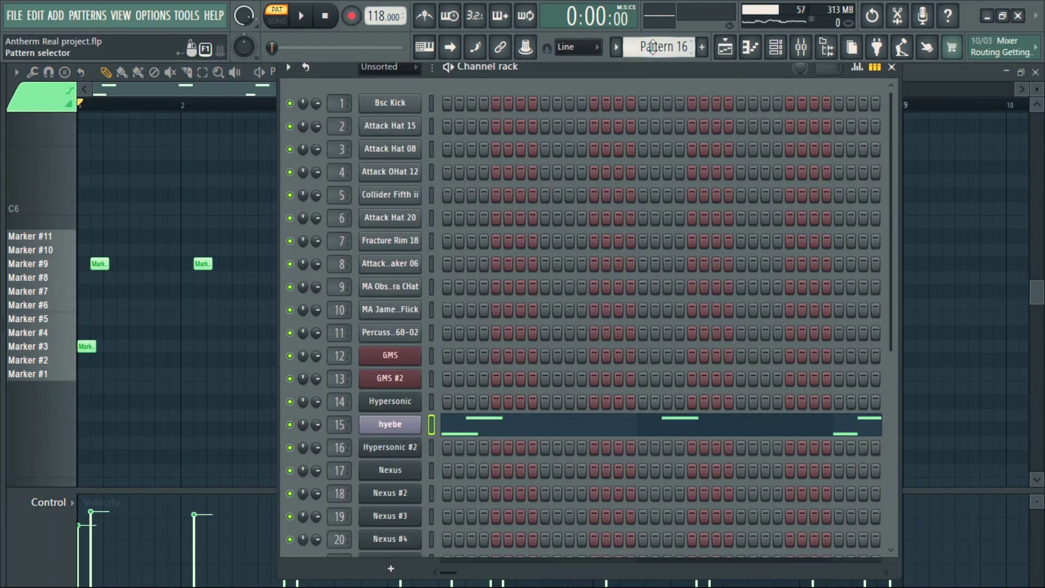
Select Pattern 17 and examine the Hypersonic #2 notes in the piano roll while the pattern plays.
{"action": "scroll", "coordinate": [658, 46], "scroll_direction": "down", "scroll_amount": 1}
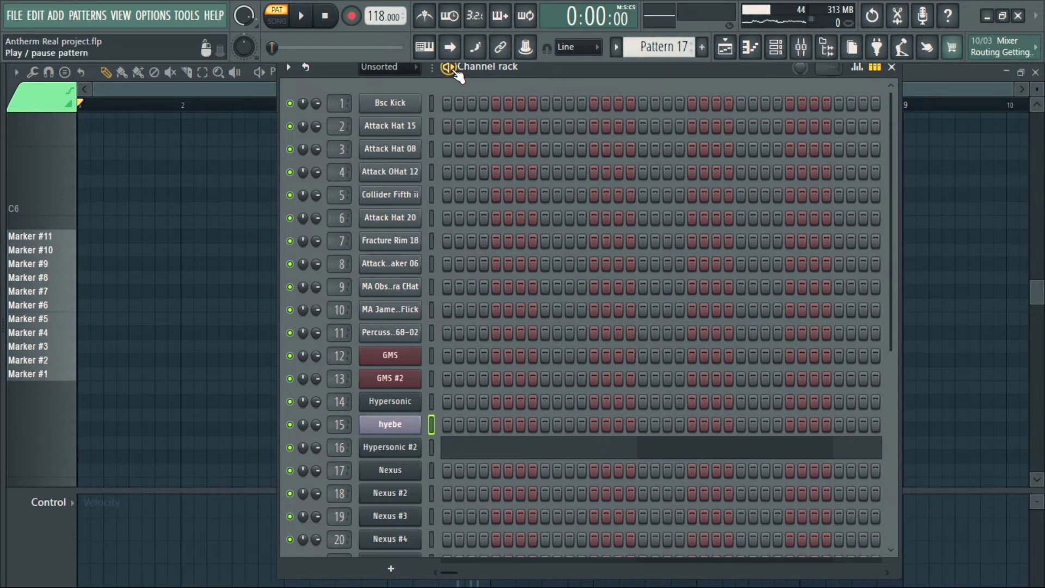
{"action": "left_click", "coordinate": [544, 446]}
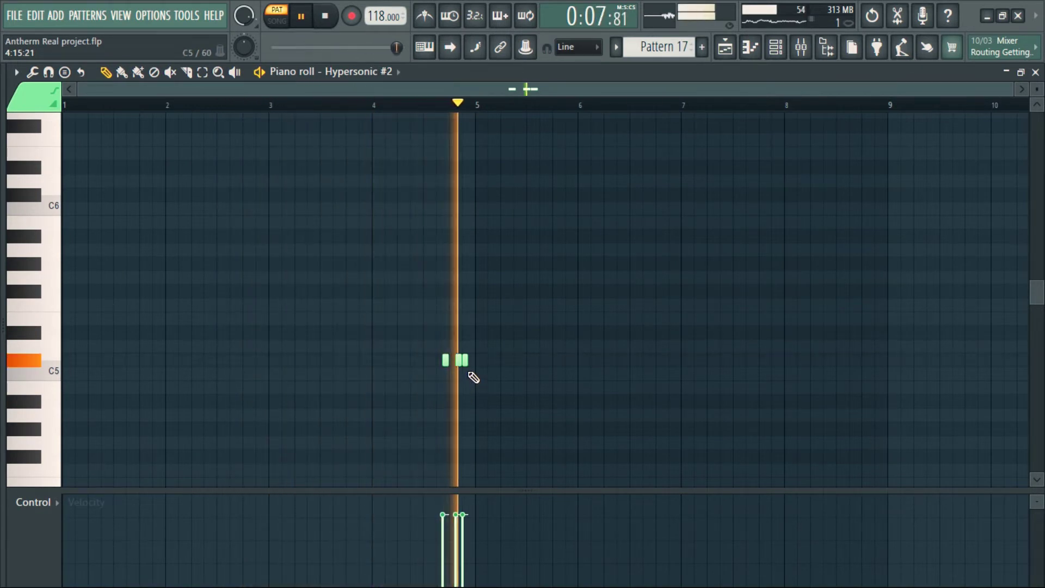
{"action": "scroll", "coordinate": [476, 381], "scroll_direction": "down", "scroll_amount": 5}
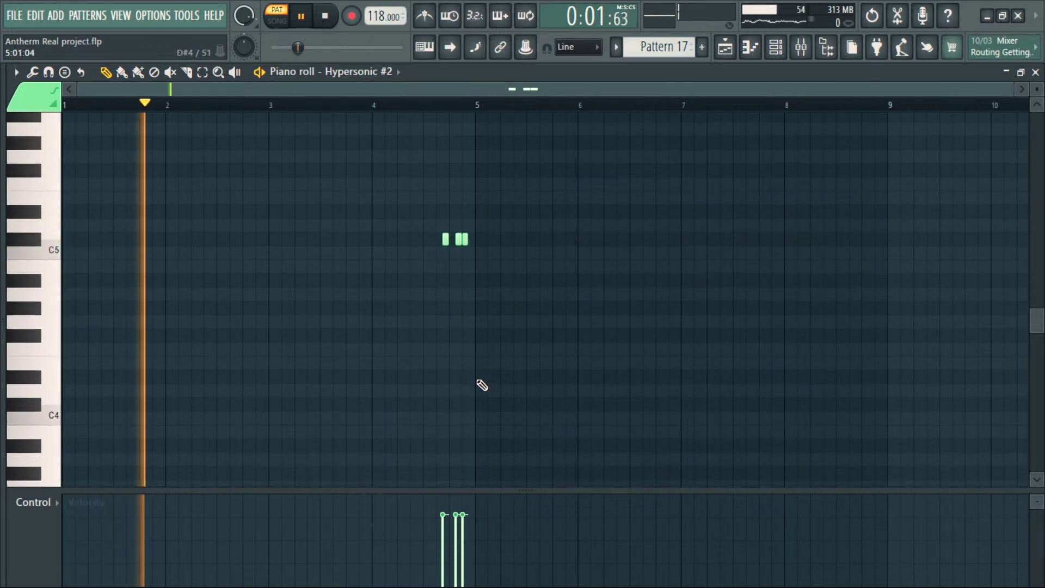
{"action": "scroll", "coordinate": [481, 387], "scroll_direction": "up", "scroll_amount": 3}
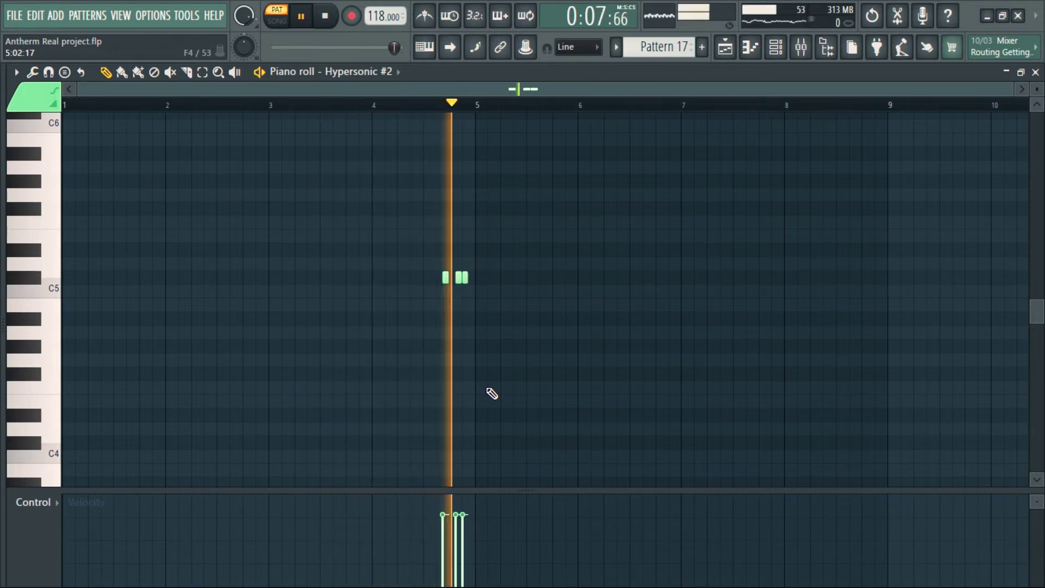
Return to the channel rack with playback stopped and select Pattern 18.
{"action": "left_click", "coordinate": [776, 46]}
{"action": "key", "text": "space"}
{"action": "scroll", "coordinate": [658, 47], "scroll_direction": "down", "scroll_amount": 1}
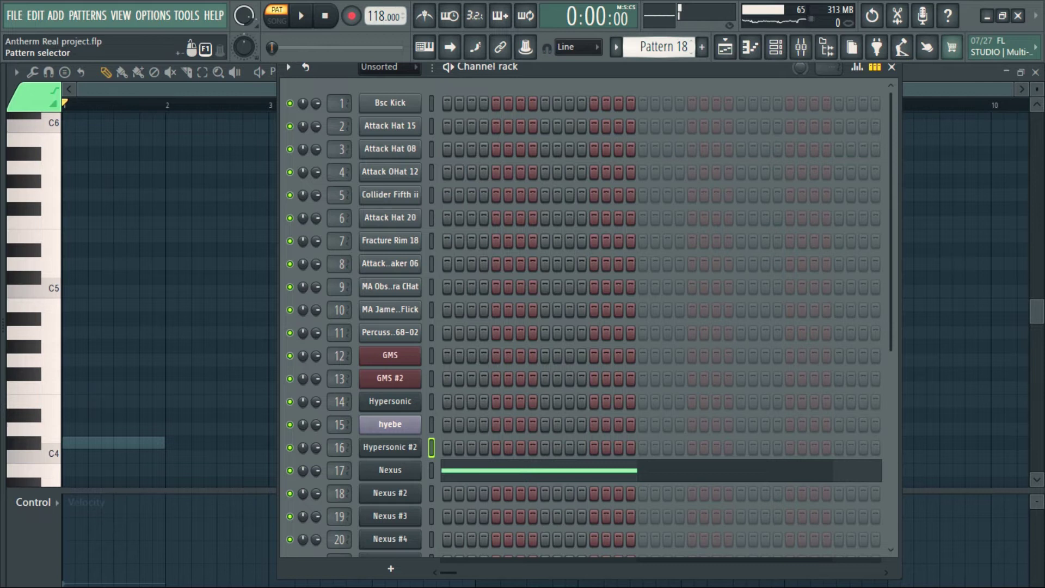
Play Pattern 19, examine the Nexus #2 notes in the piano roll, and return to the channel rack with playback stopped.
{"action": "scroll", "coordinate": [663, 52], "scroll_direction": "down", "scroll_amount": 1}
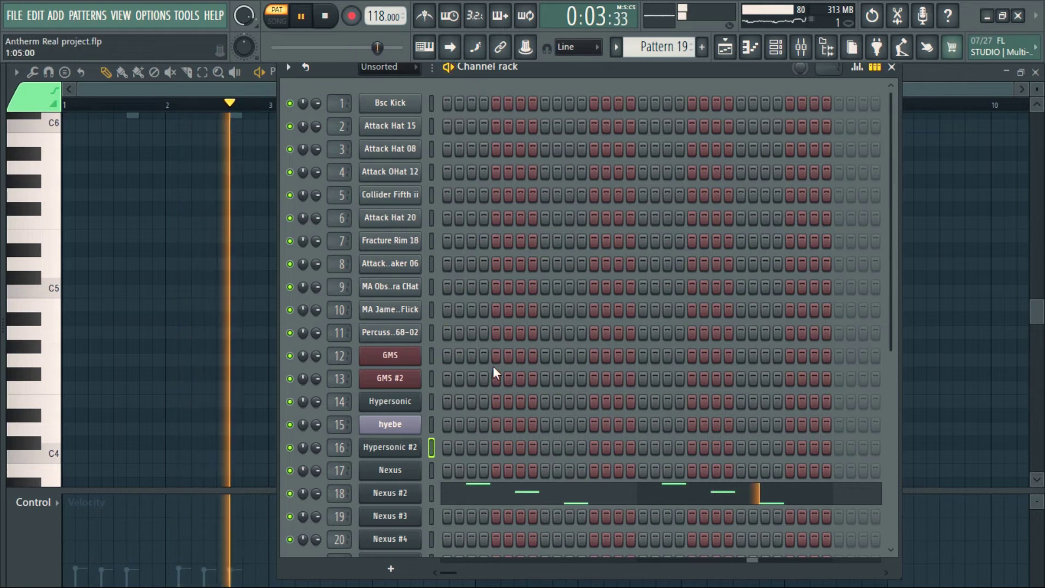
{"action": "left_click", "coordinate": [525, 495]}
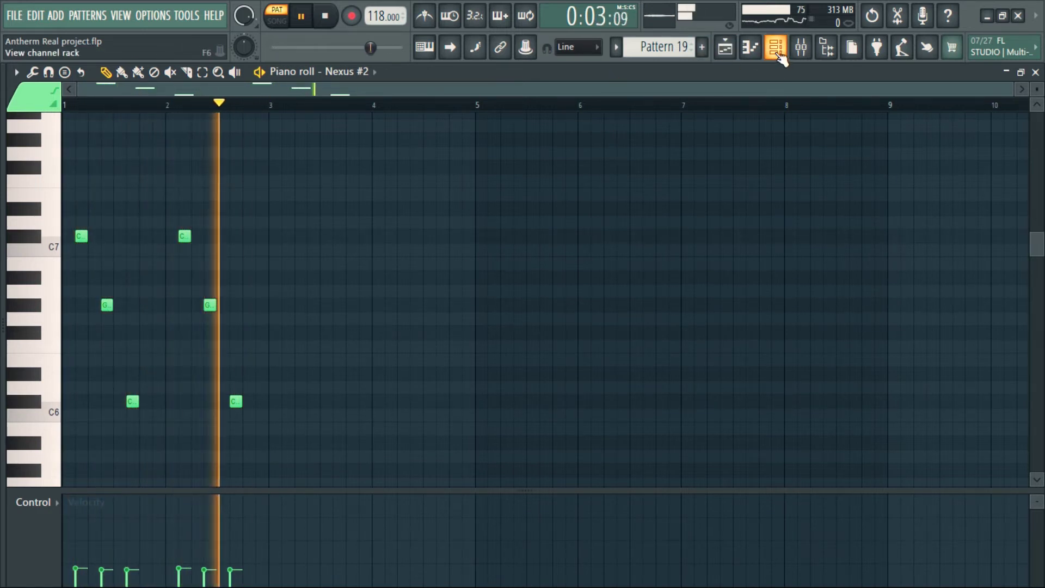
{"action": "key", "text": "space"}
{"action": "key", "text": "F6"}
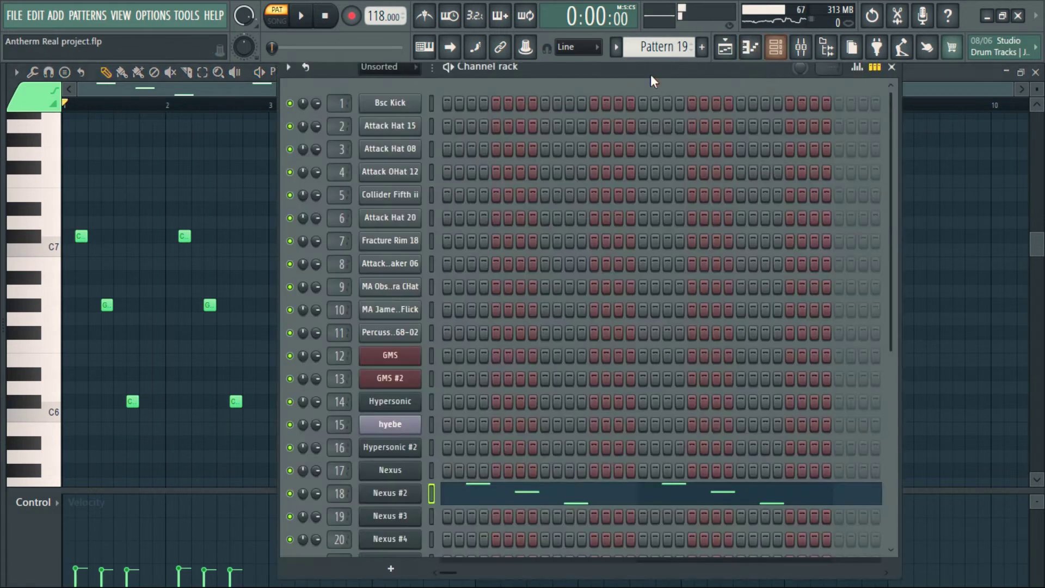
Select Pattern 20 and examine all of the Nexus #3 notes in the piano roll while it plays.
{"action": "scroll", "coordinate": [659, 47], "scroll_direction": "up", "scroll_amount": 1}
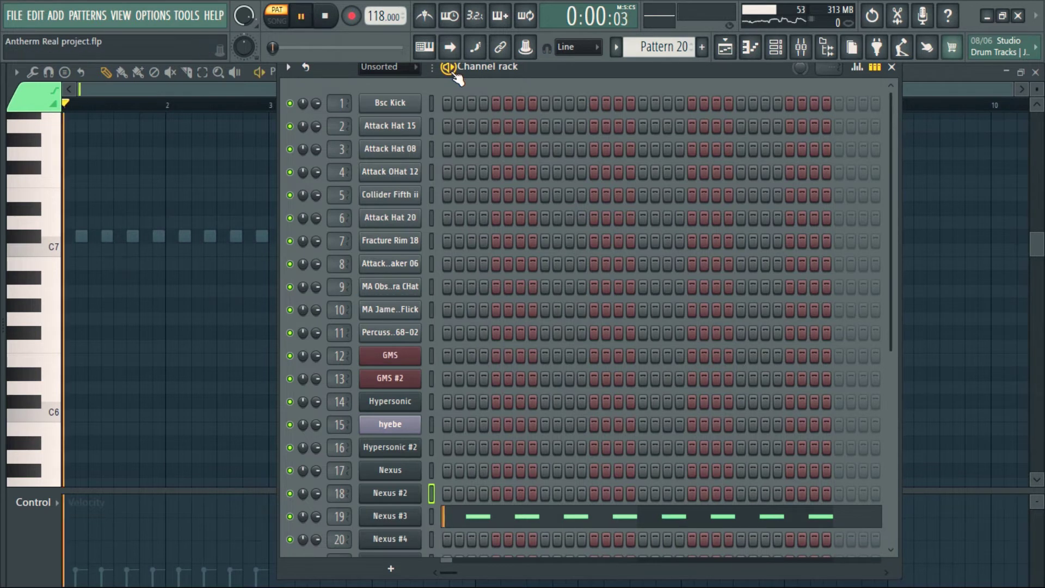
{"action": "scroll", "coordinate": [565, 261], "scroll_direction": "down", "scroll_amount": 3}
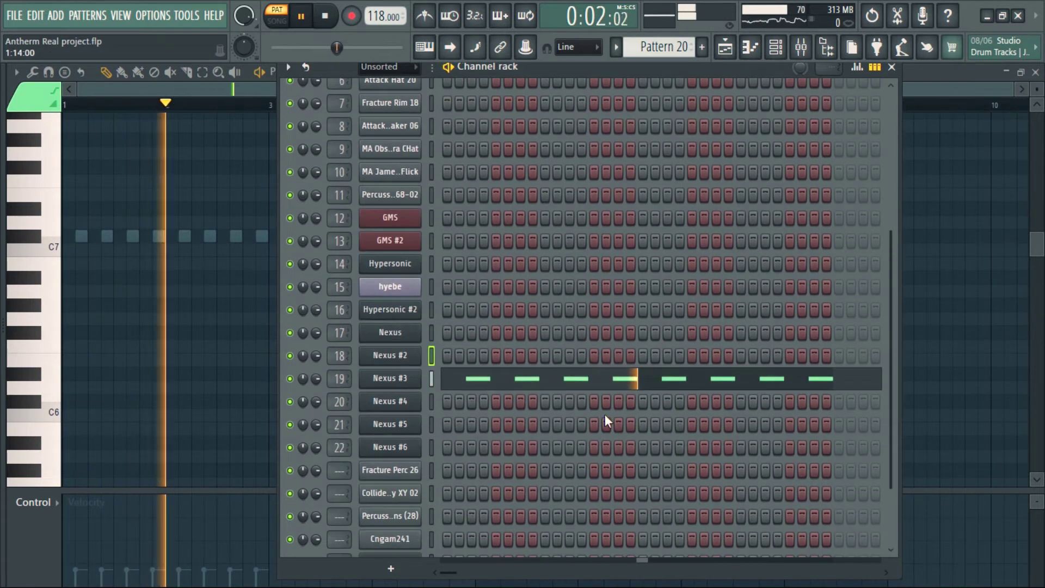
{"action": "left_click", "coordinate": [609, 384]}
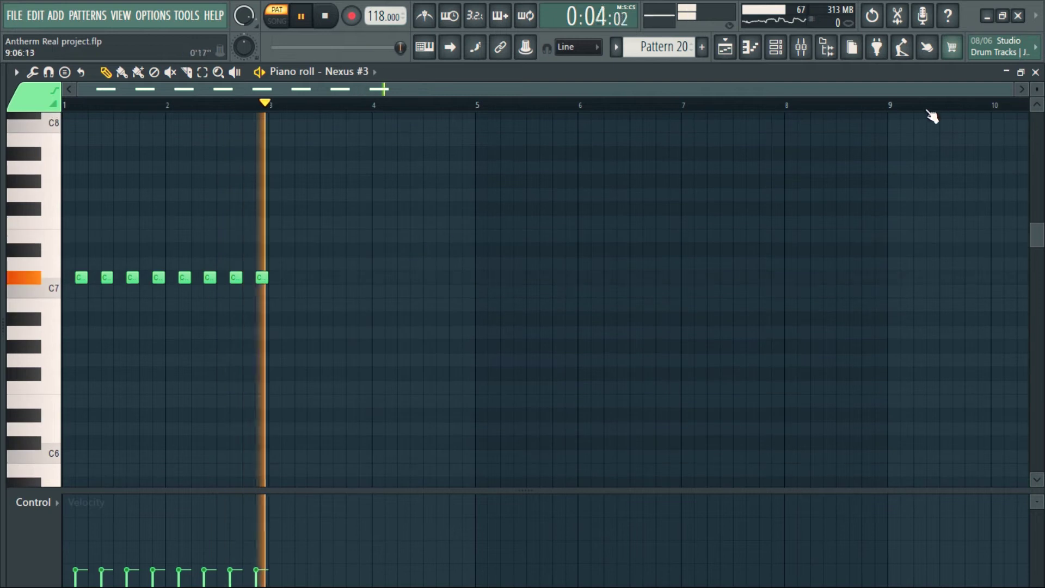
{"action": "left_click_drag", "start_coordinate": [1021, 88], "coordinate": [620, 86]}
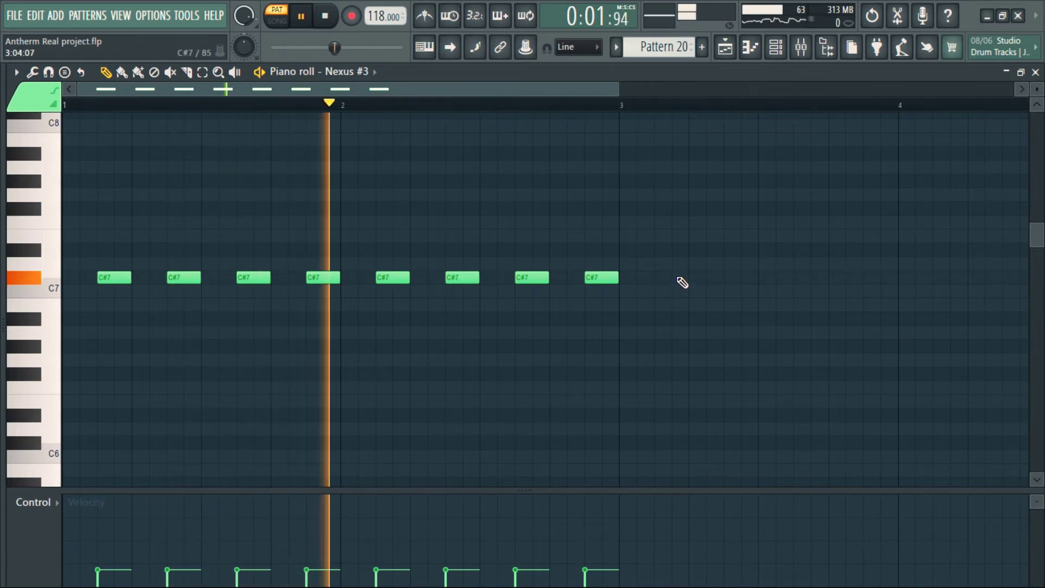
Return to the channel rack, select Pattern 21 and play its Nexus #4 part.
{"action": "left_click", "coordinate": [776, 47]}
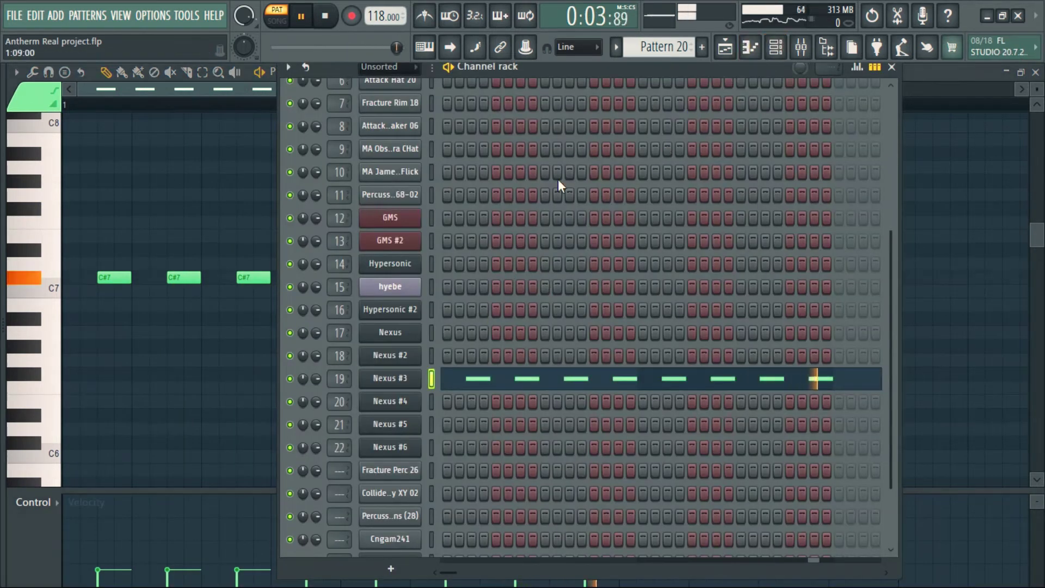
{"action": "scroll", "coordinate": [648, 48], "scroll_direction": "down", "scroll_amount": 1}
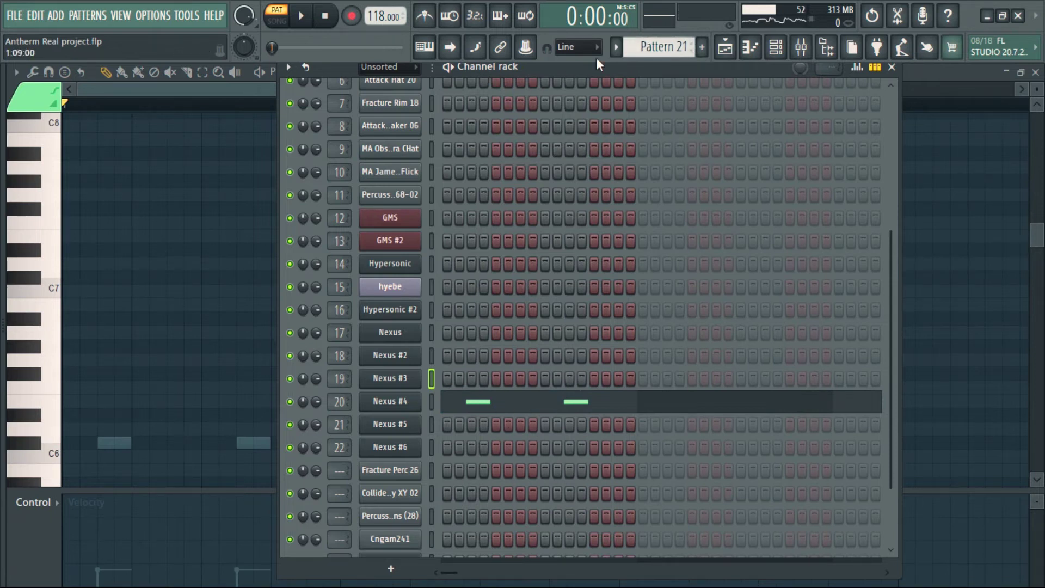
{"action": "key", "text": "space"}
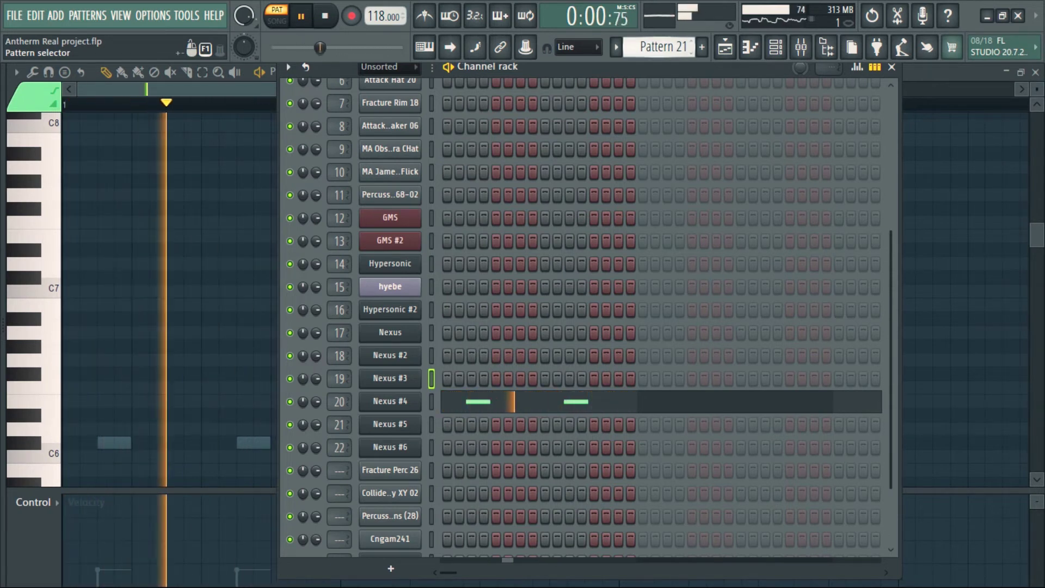
Play Pattern 22, examine the Nexus #5 notes in the piano roll, and return to the channel rack with playback stopped.
{"action": "scroll", "coordinate": [656, 46], "scroll_direction": "down", "scroll_amount": 1}
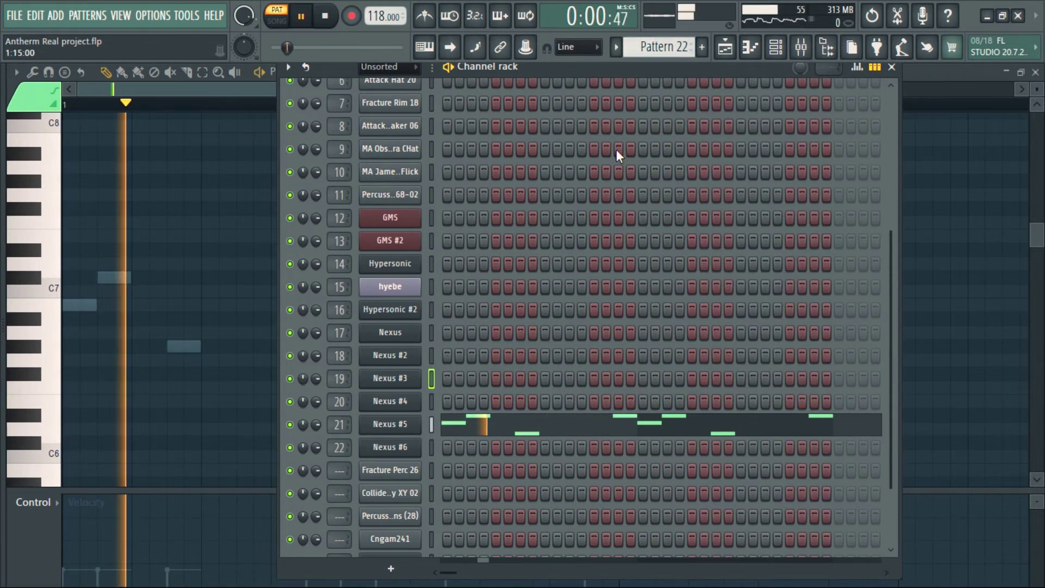
{"action": "left_click", "coordinate": [497, 425]}
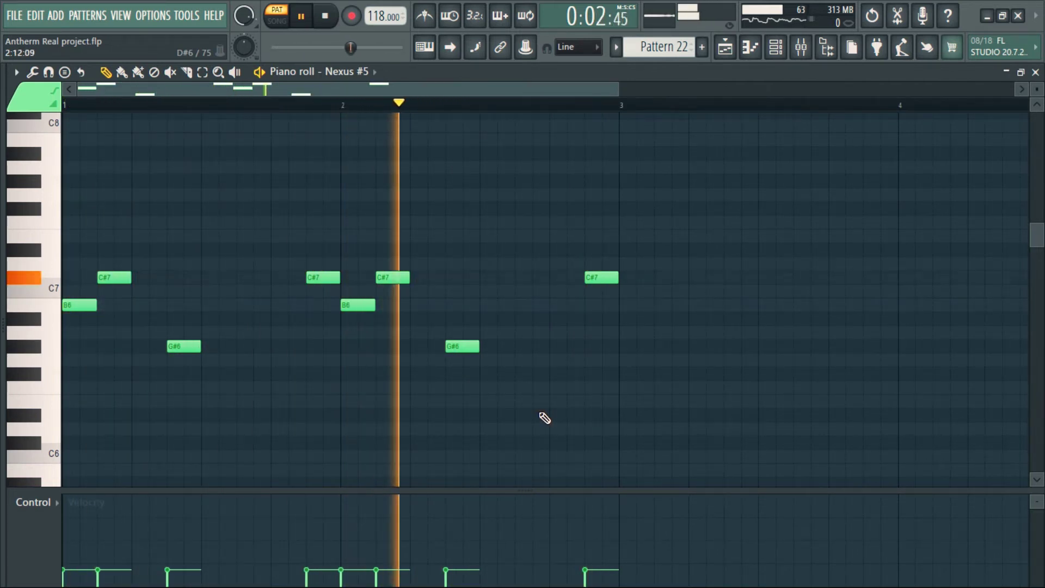
{"action": "left_click", "coordinate": [778, 48]}
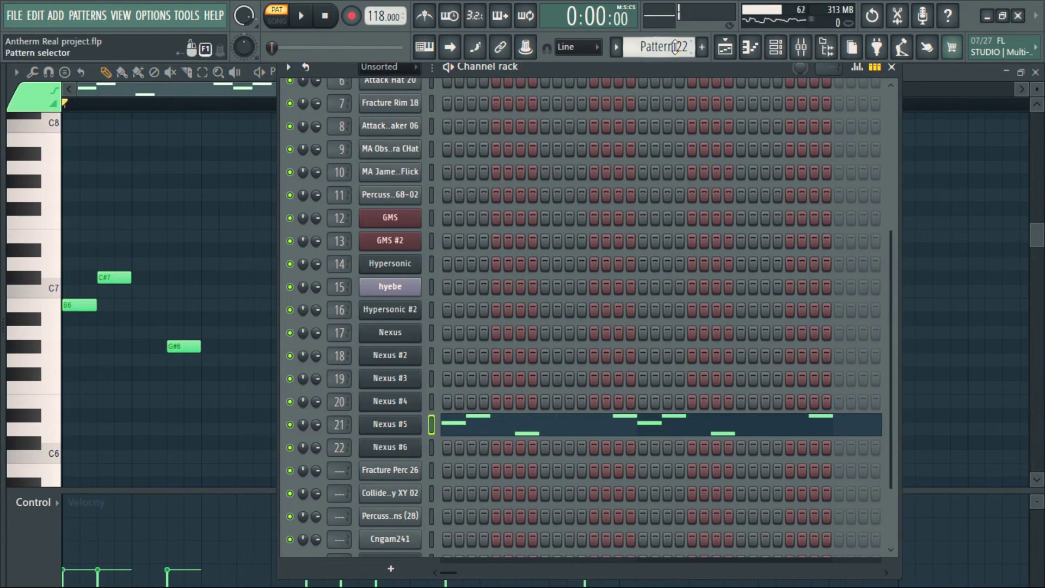
Play Pattern 23, examine the Nexus #6 notes in the piano roll, and return to the channel rack with playback stopped.
{"action": "scroll", "coordinate": [664, 47], "scroll_direction": "up", "scroll_amount": 1}
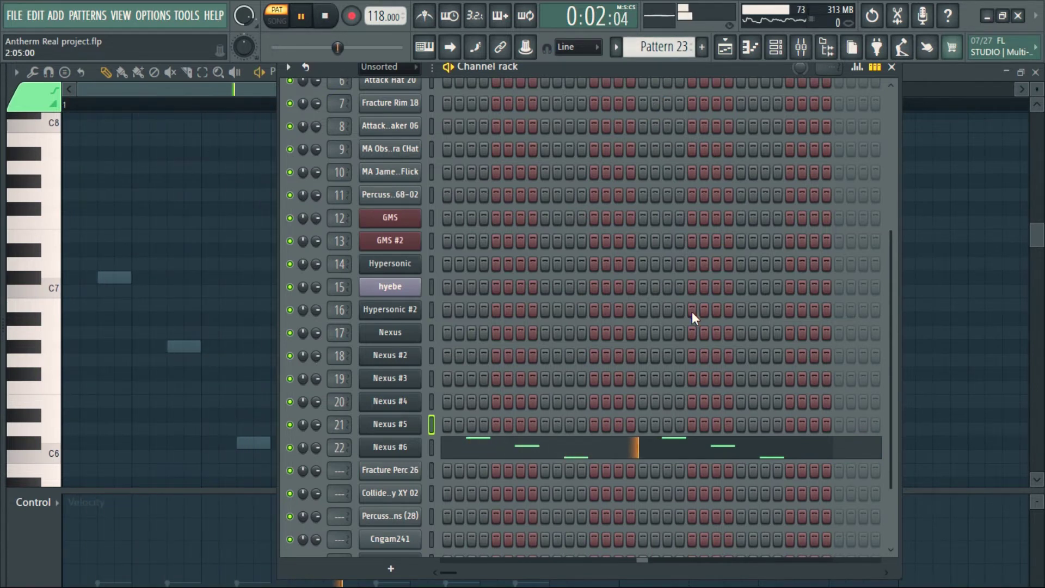
{"action": "scroll", "coordinate": [686, 348], "scroll_direction": "down", "scroll_amount": 2}
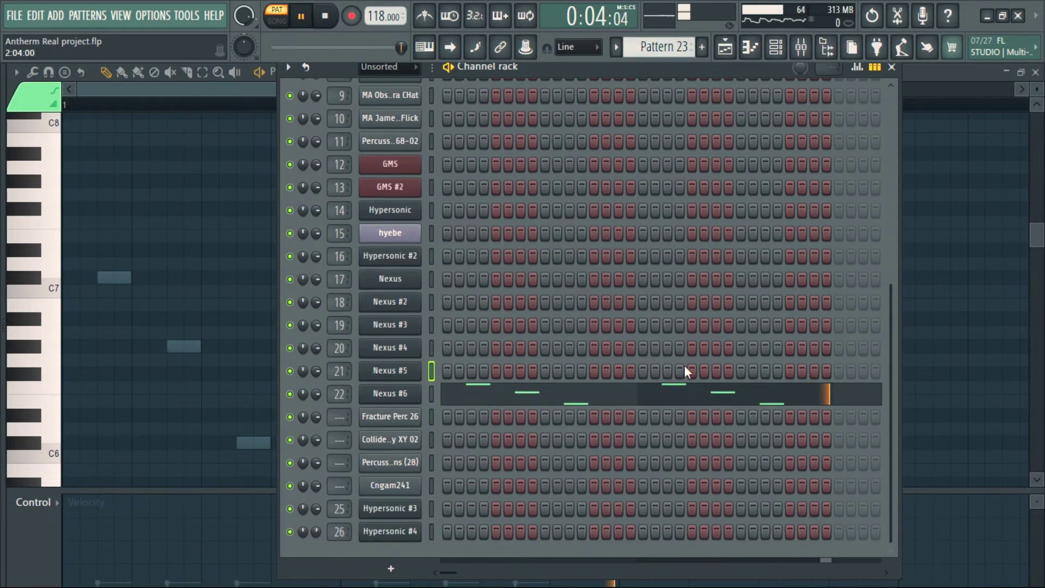
{"action": "left_click", "coordinate": [673, 401]}
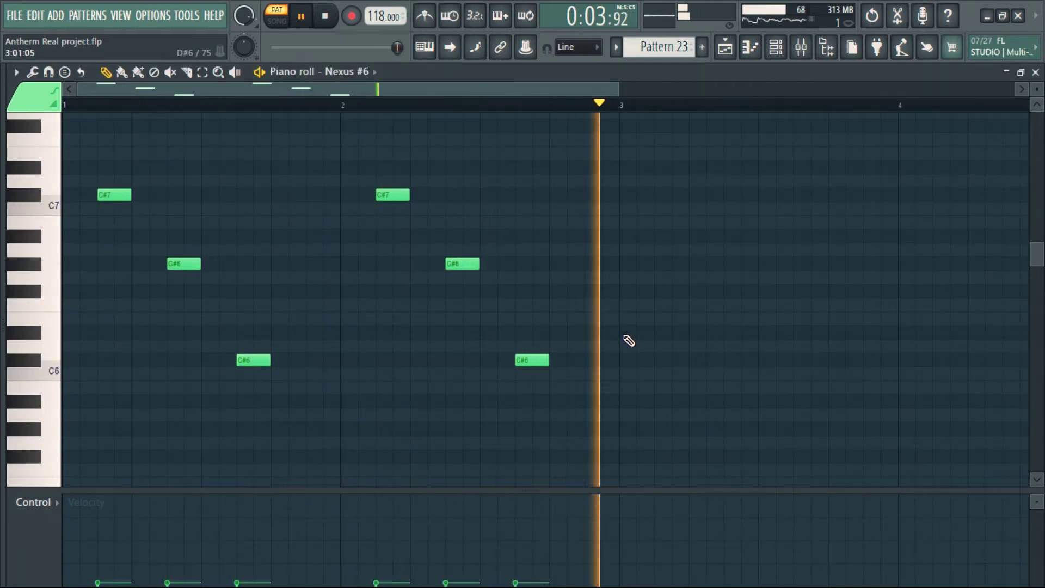
{"action": "key", "text": "space"}
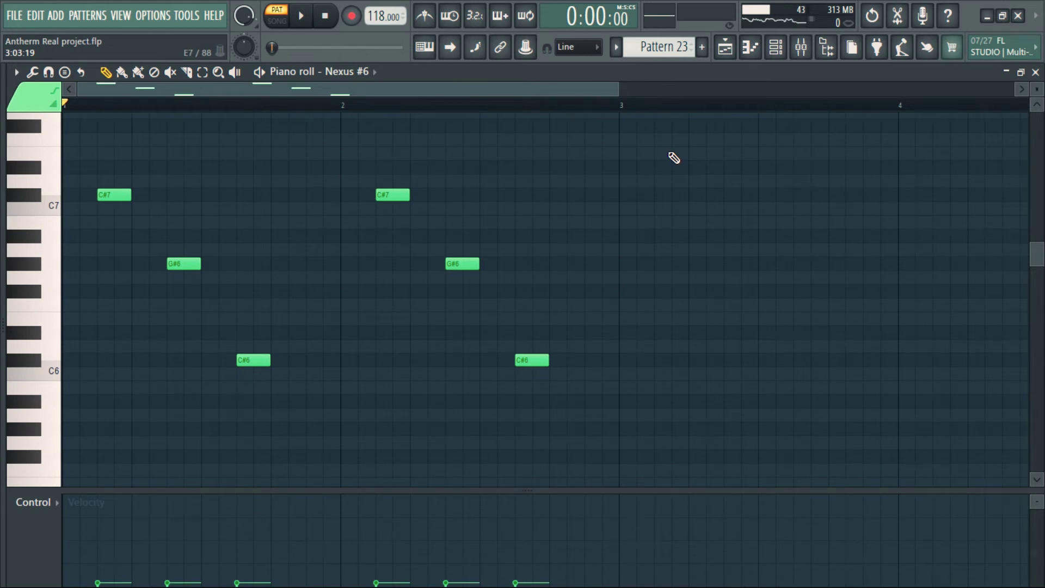
{"action": "left_click", "coordinate": [751, 48]}
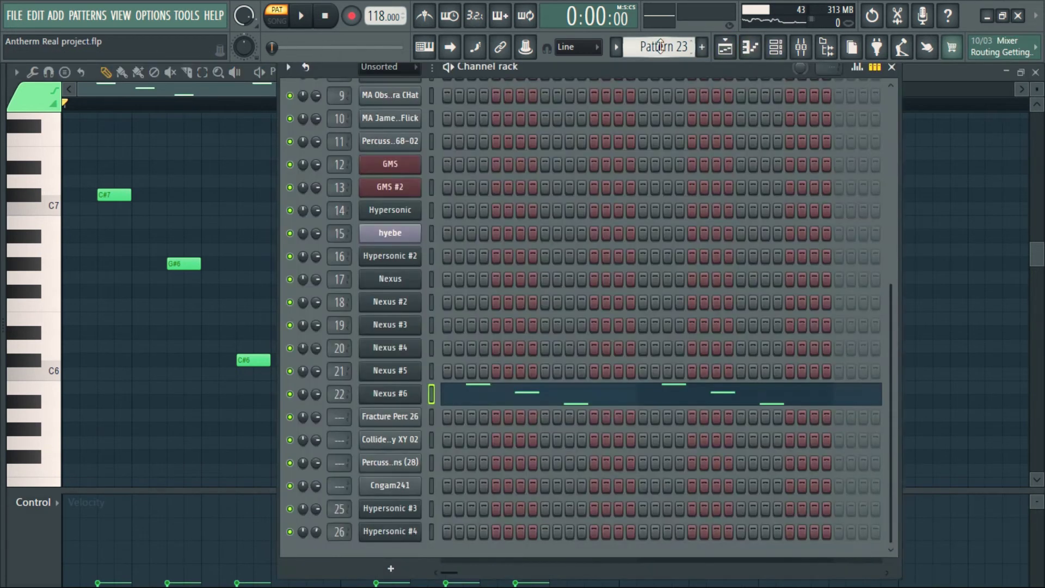
Select Pattern 24, play it and bring the Hypersonic #3 channel's chord notes into view in the piano roll.
{"action": "scroll", "coordinate": [660, 46], "scroll_direction": "down", "scroll_amount": 1}
{"action": "key", "text": "space"}
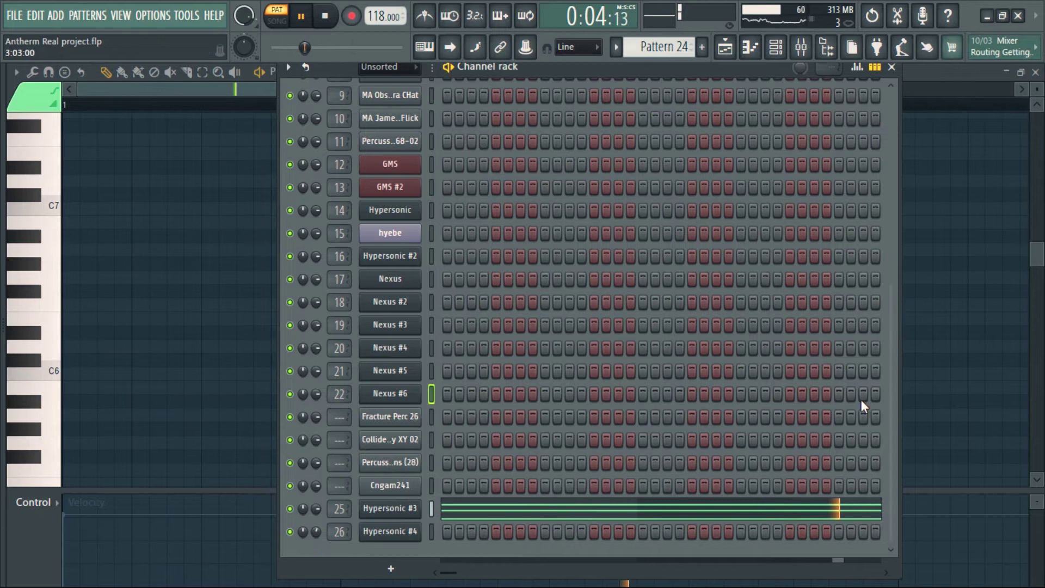
{"action": "left_click", "coordinate": [797, 520]}
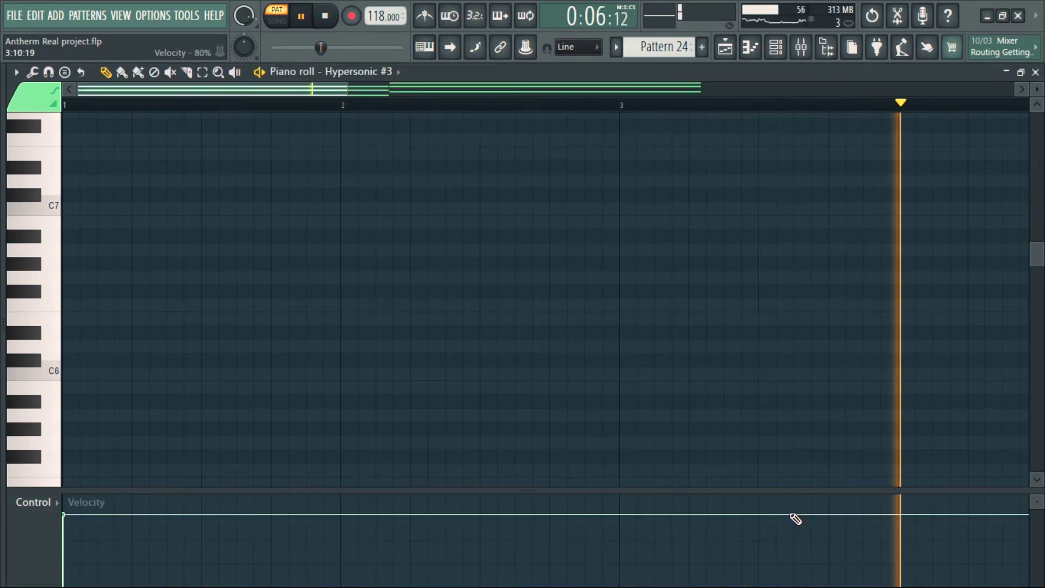
{"action": "scroll", "coordinate": [544, 303], "scroll_direction": "down", "scroll_amount": 5}
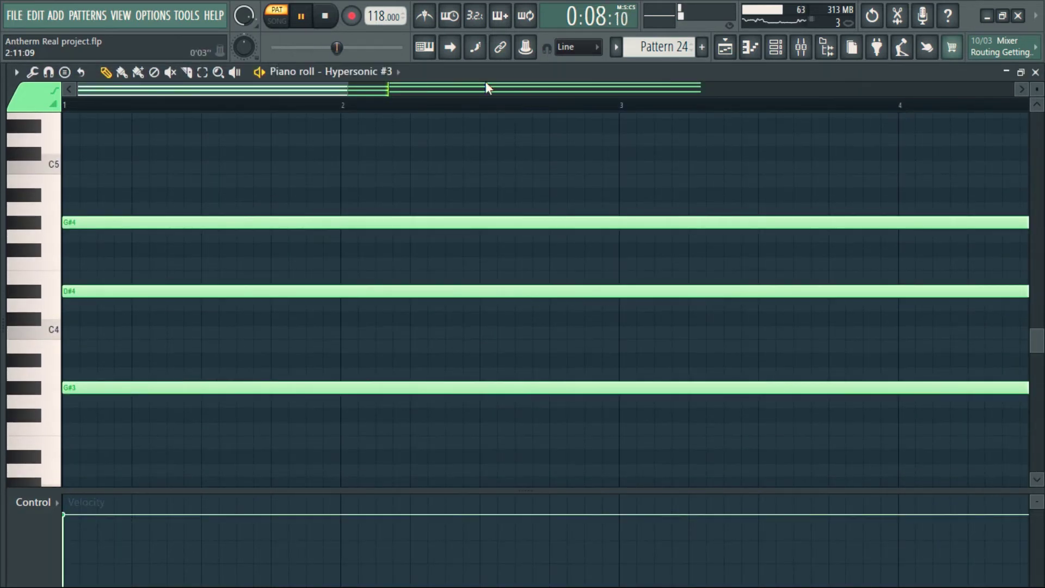
Widen the piano roll view to show the full length of Pattern 24's Hypersonic #3 chord notes.
{"action": "left_click_drag", "start_coordinate": [345, 93], "coordinate": [991, 92]}
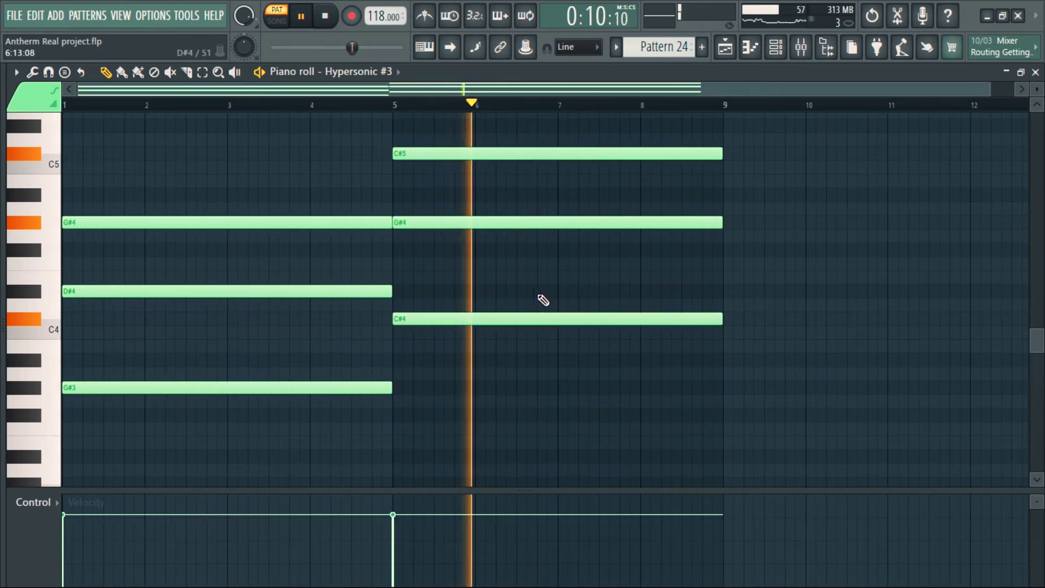
{"action": "scroll", "coordinate": [543, 300], "scroll_direction": "up", "scroll_amount": 2}
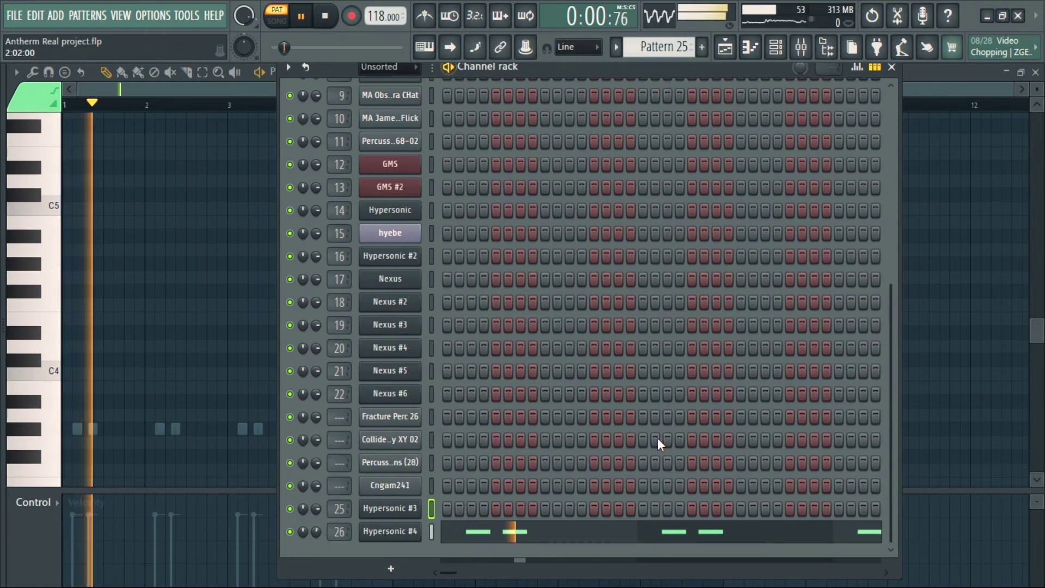
Examine Pattern 25's Hypersonic #4 notes in the piano roll while it plays, and stop playback.
{"action": "left_click", "coordinate": [653, 532]}
{"action": "scroll", "coordinate": [444, 386], "scroll_direction": "down", "scroll_amount": 6}
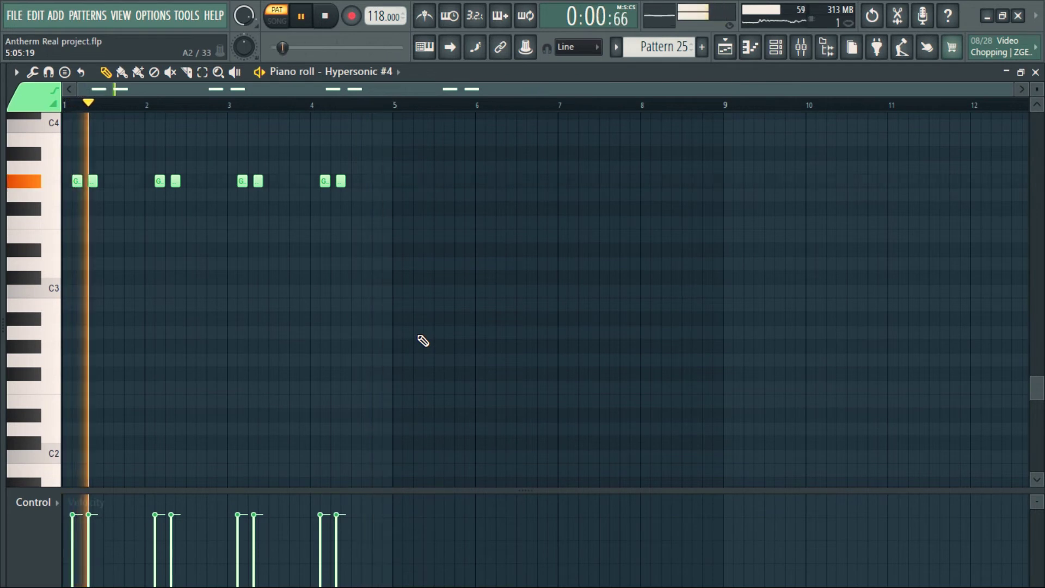
{"action": "key", "text": "space"}
Open the playlist, fit roughly bars 1 to 75 in view, play the whole arrangement in song mode and stop playback.
{"action": "left_click", "coordinate": [725, 49]}
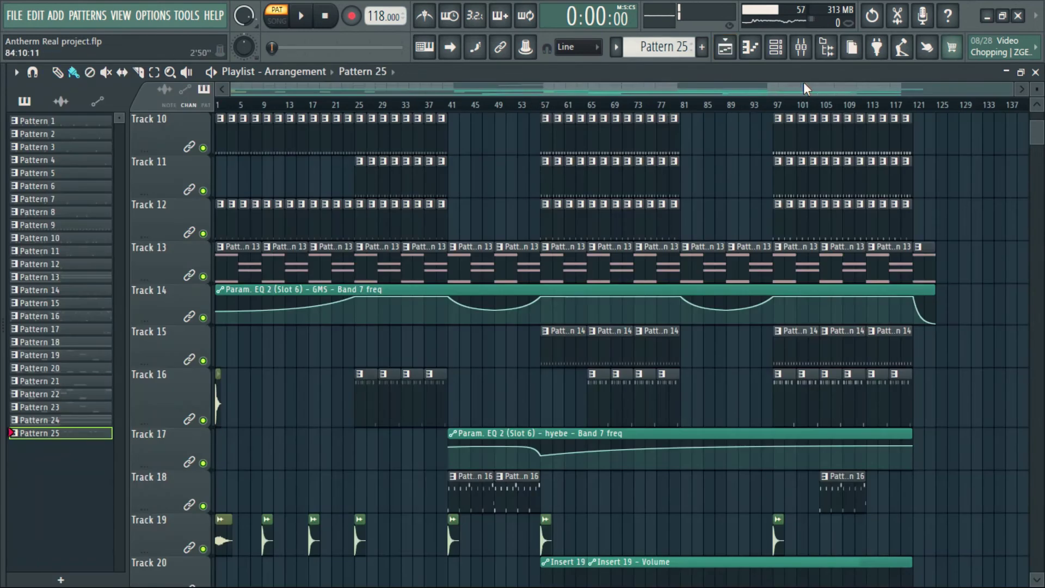
{"action": "left_click_drag", "start_coordinate": [1011, 88], "coordinate": [652, 93]}
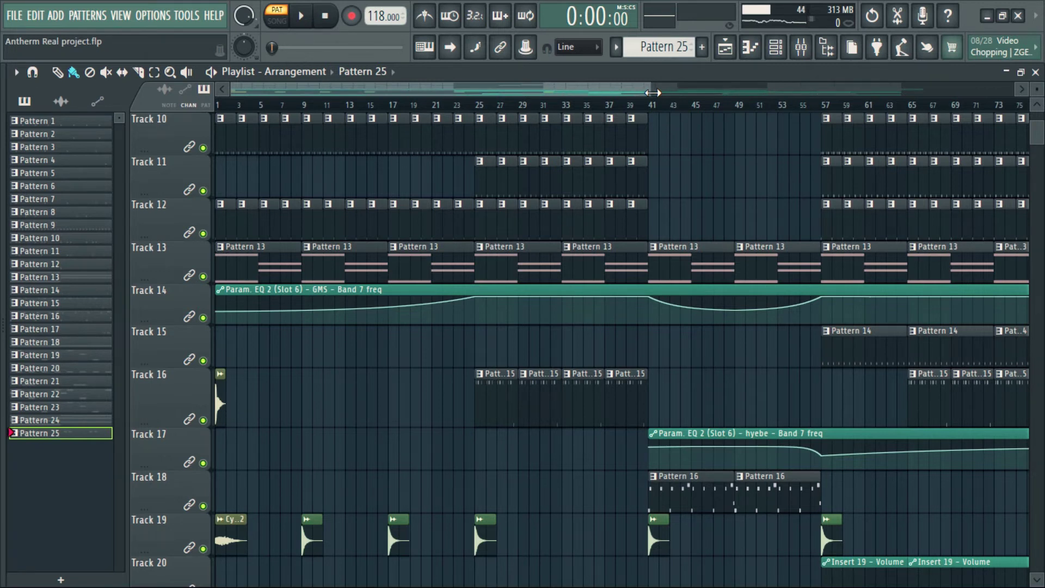
{"action": "key", "text": "l"}
{"action": "key", "text": "space"}
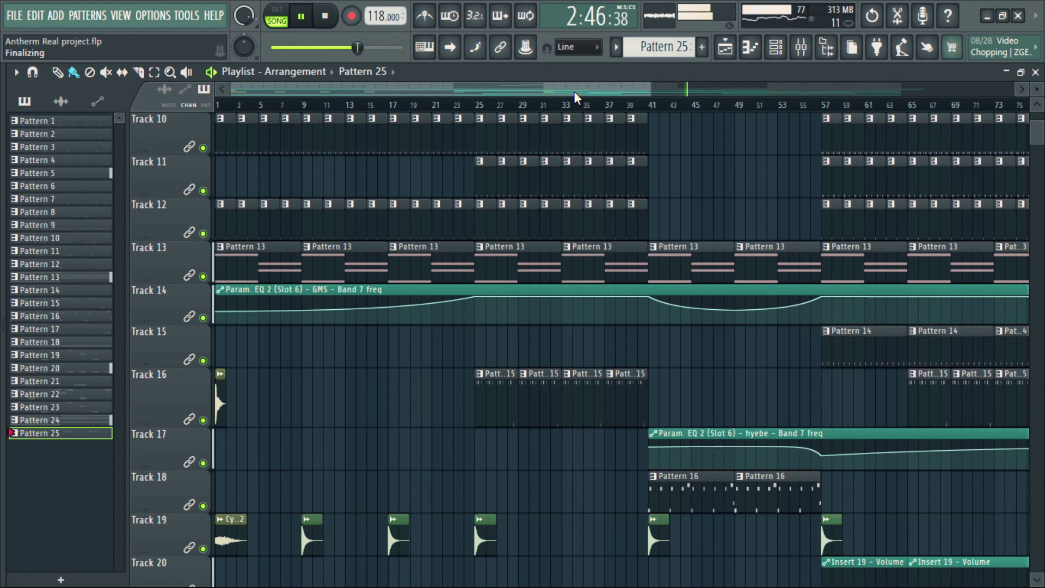
{"action": "key", "text": "space"}
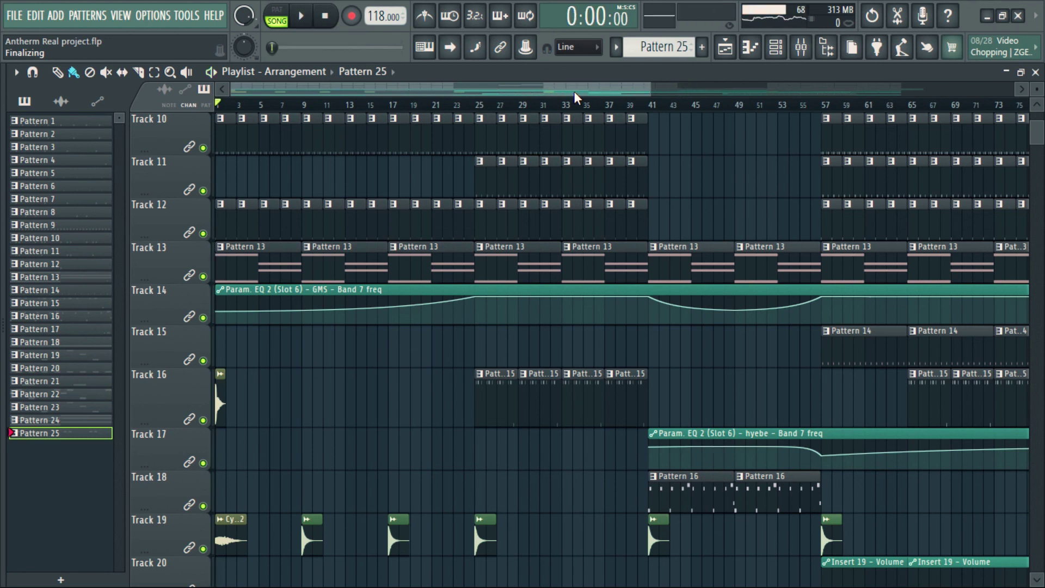